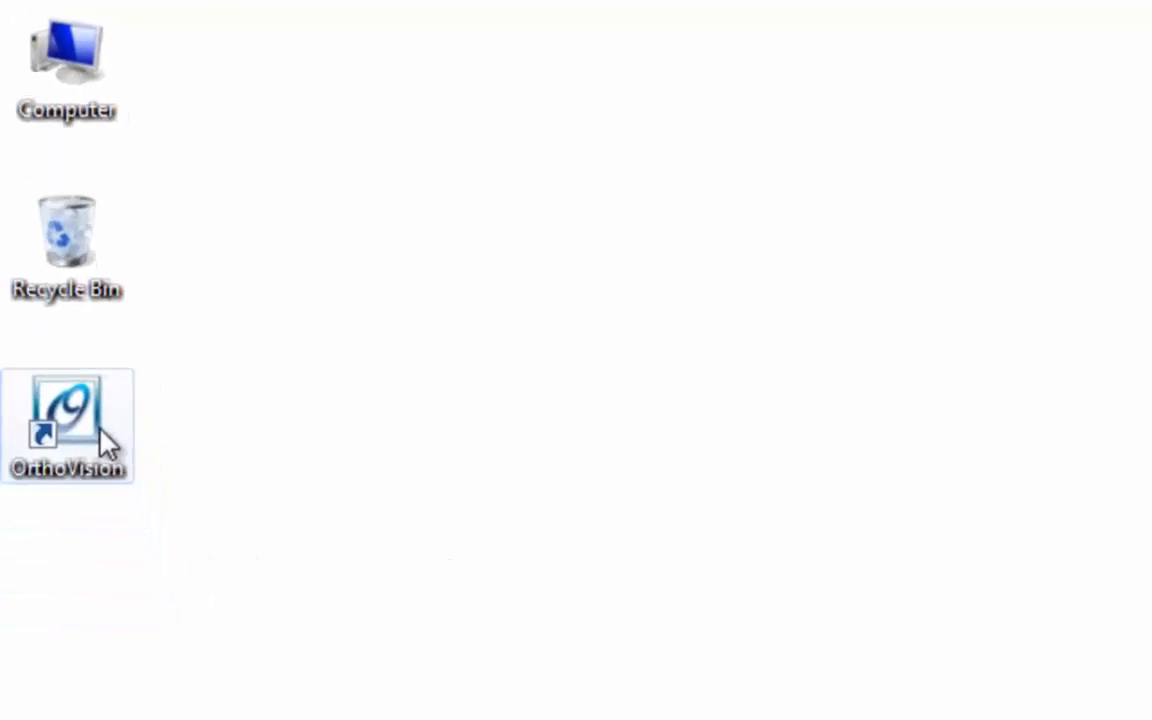
# Step: Launch OrthoVision and log in with the admin user ID
pyautogui.doubleClick(138, 578)
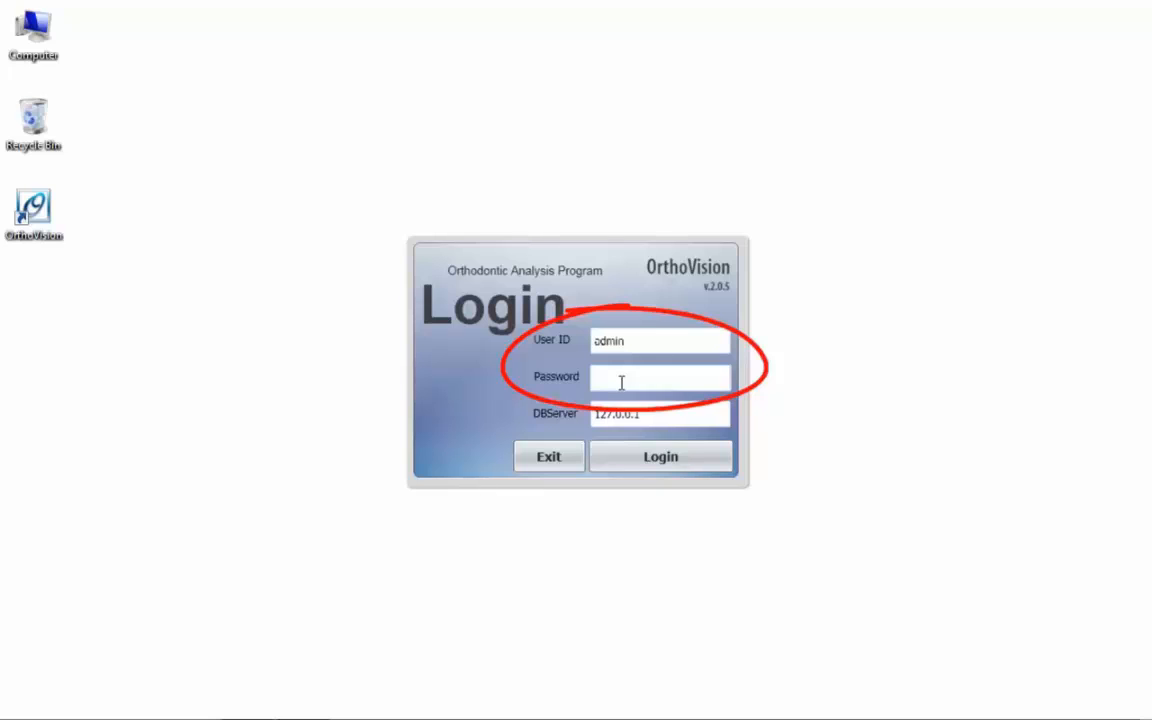
pyautogui.click(645, 459)
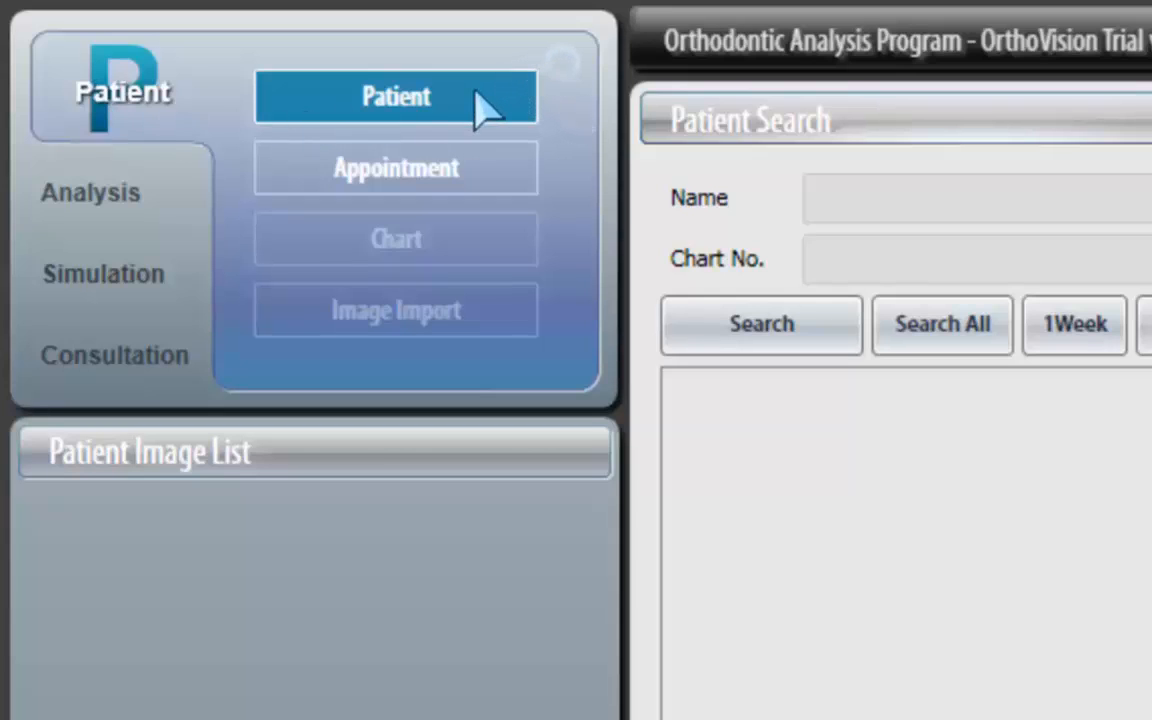
pyautogui.click(895, 203)
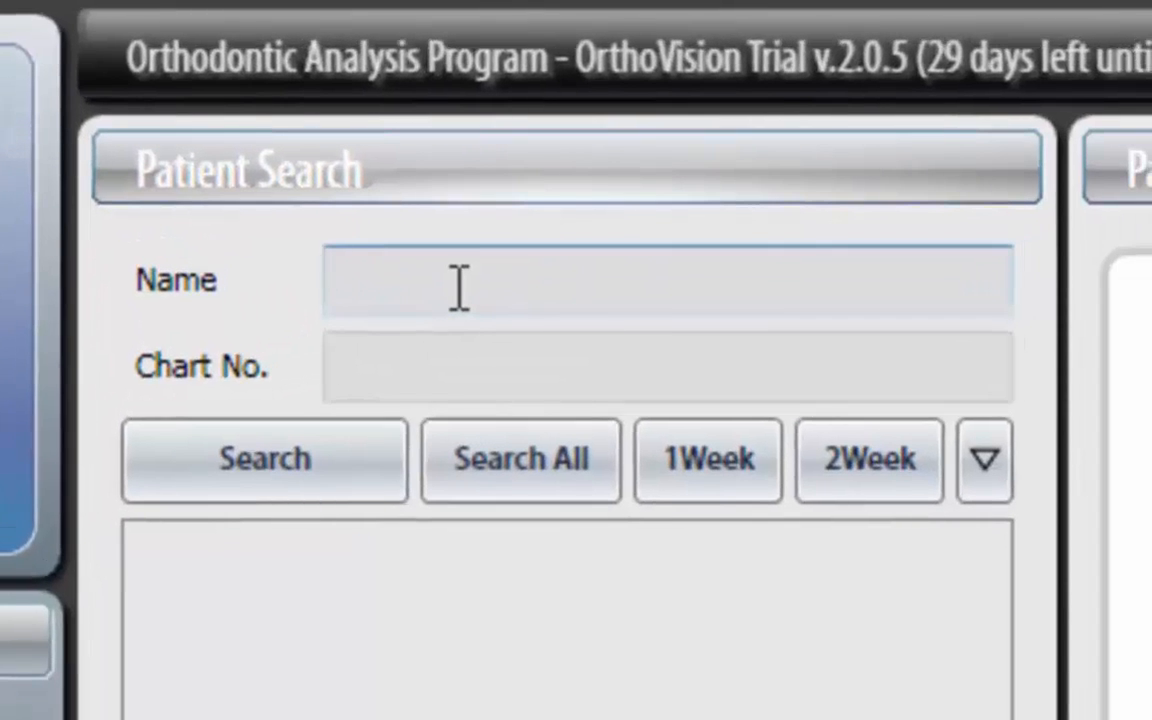
pyautogui.click(450, 378)
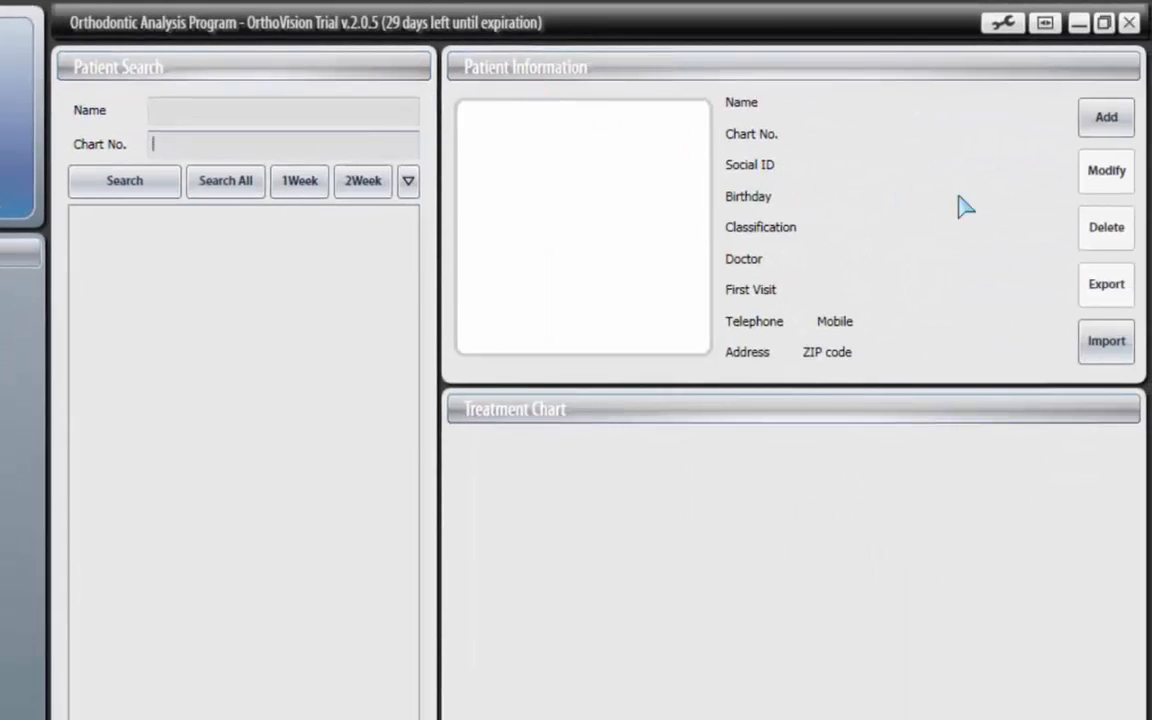
# Step: Add a new patient record with name, chart number and birthday, set gender to Female and classification to III, and save it
pyautogui.click(1107, 120)
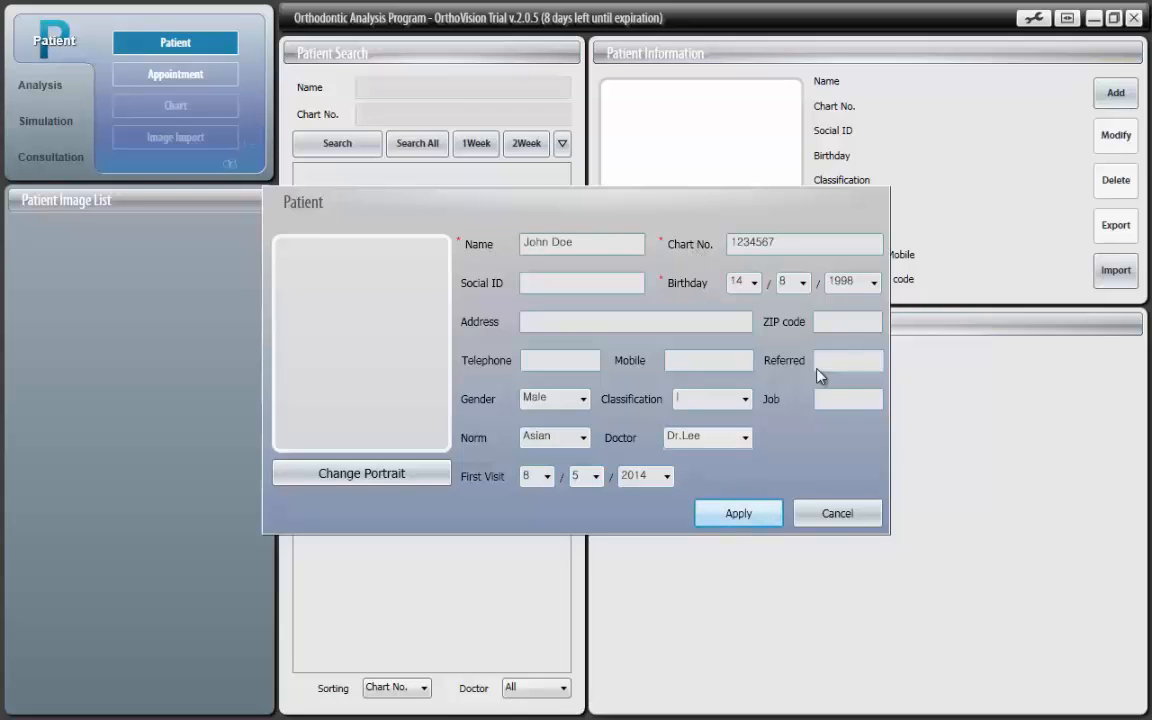
pyautogui.click(556, 399)
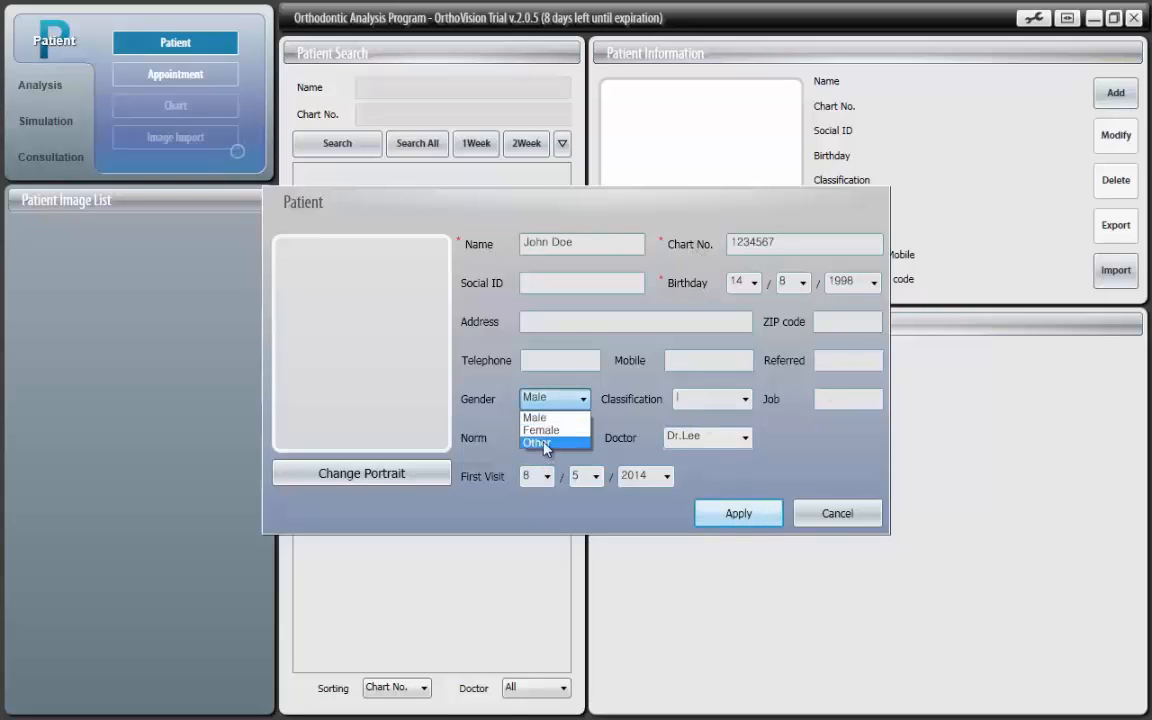
pyautogui.click(548, 430)
pyautogui.click(700, 399)
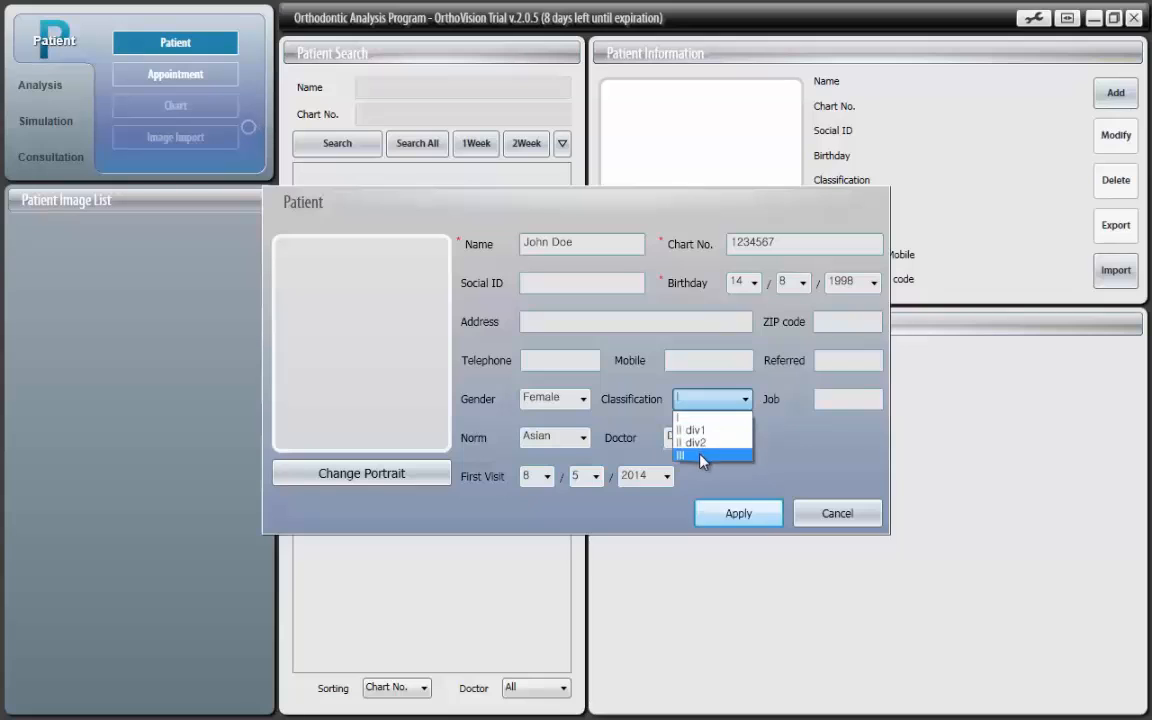
pyautogui.click(699, 456)
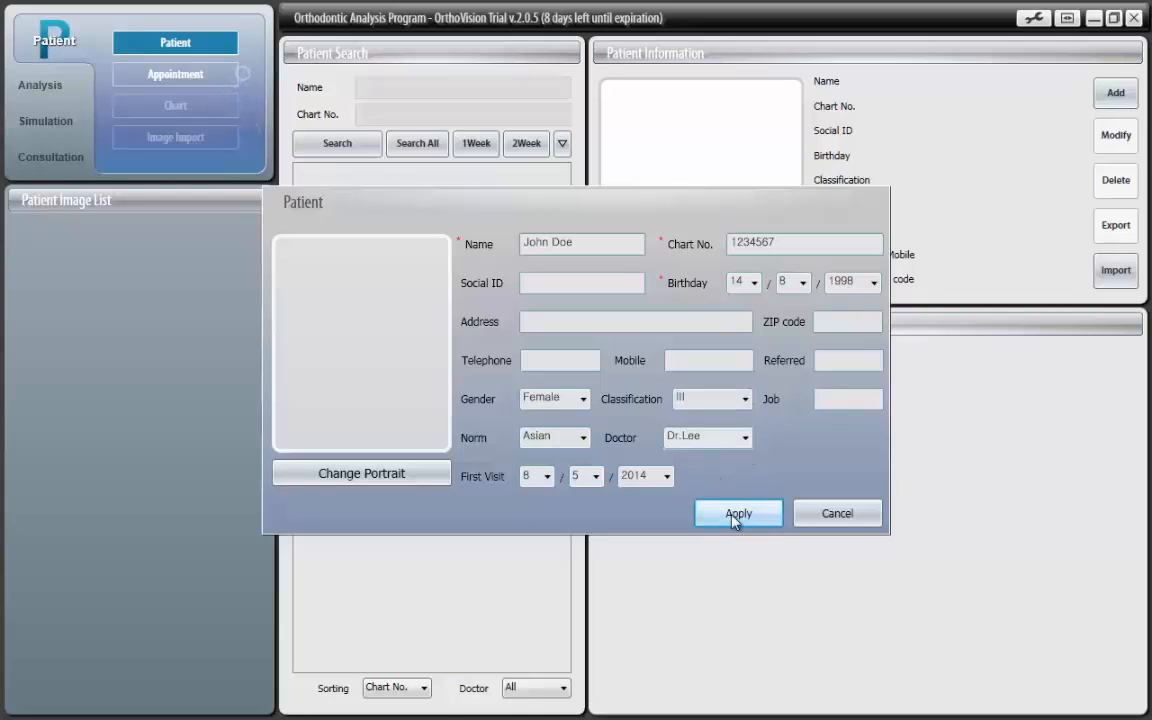
pyautogui.click(391, 474)
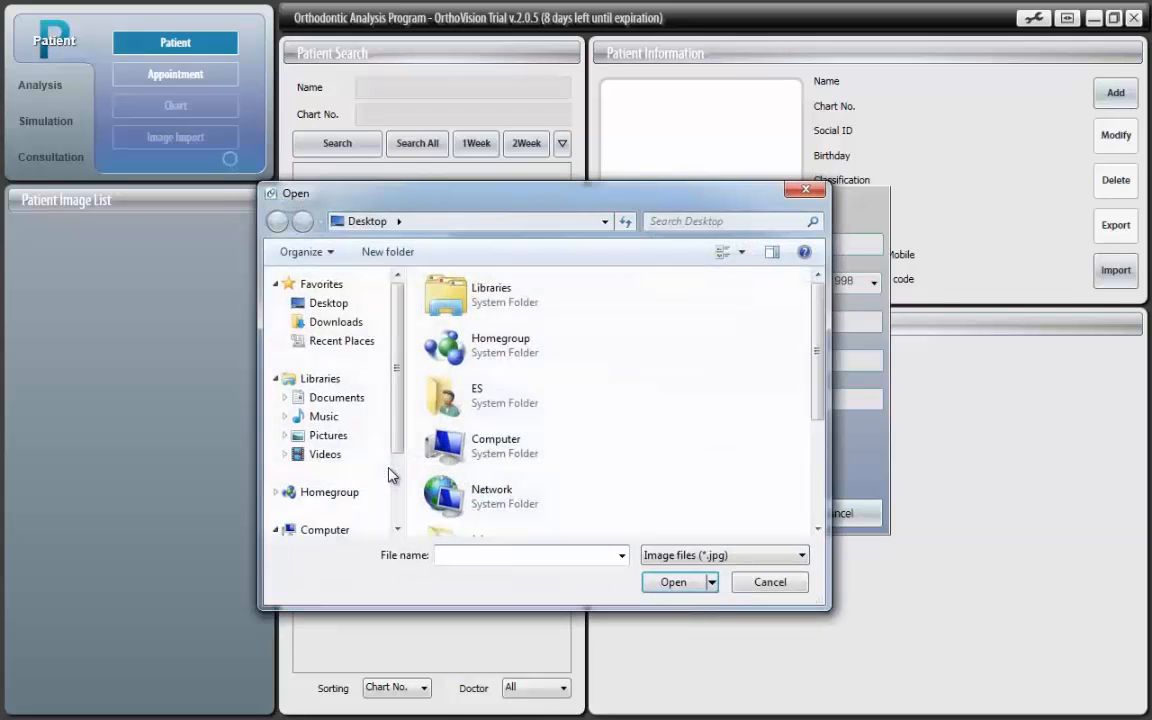
pyautogui.click(785, 592)
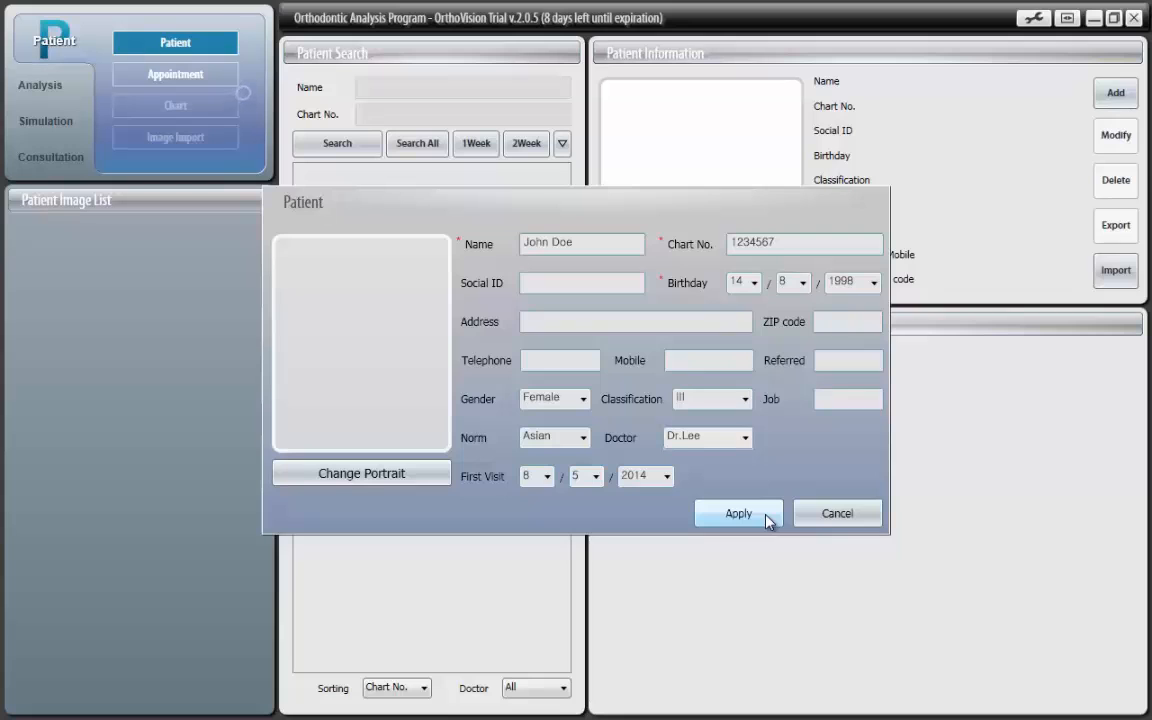
pyautogui.click(767, 515)
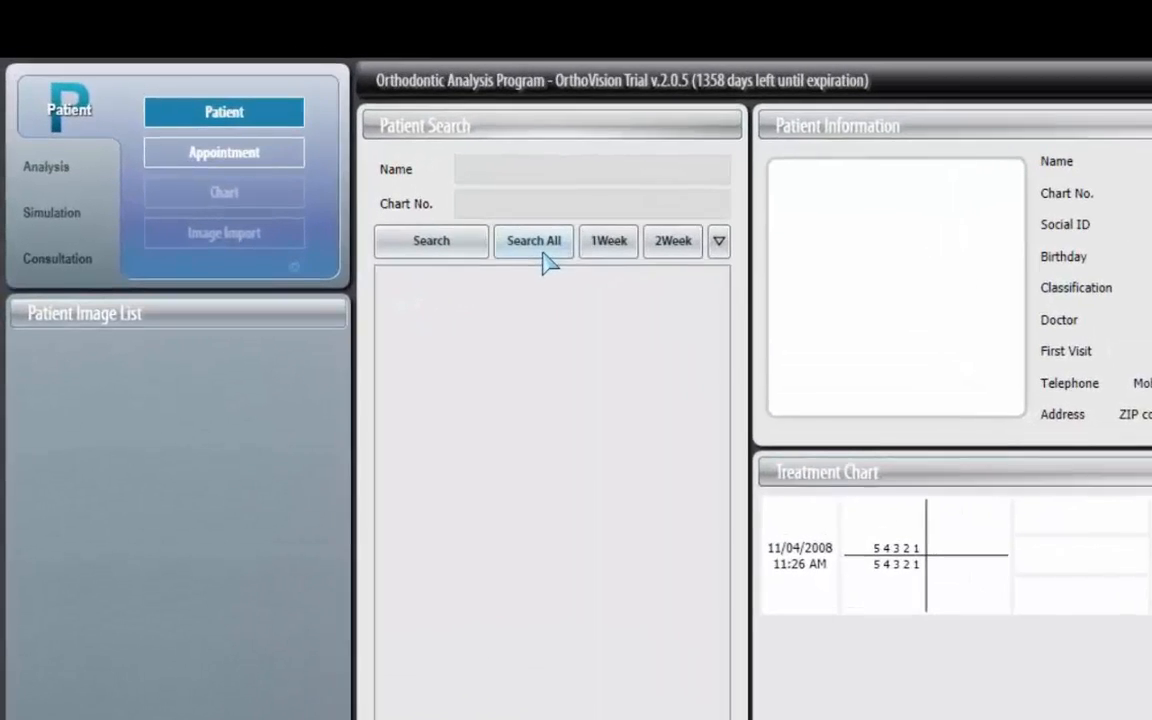
# Step: Open the existing female EWOOSOFT patient from the full patient list and go to image import
pyautogui.click(417, 143)
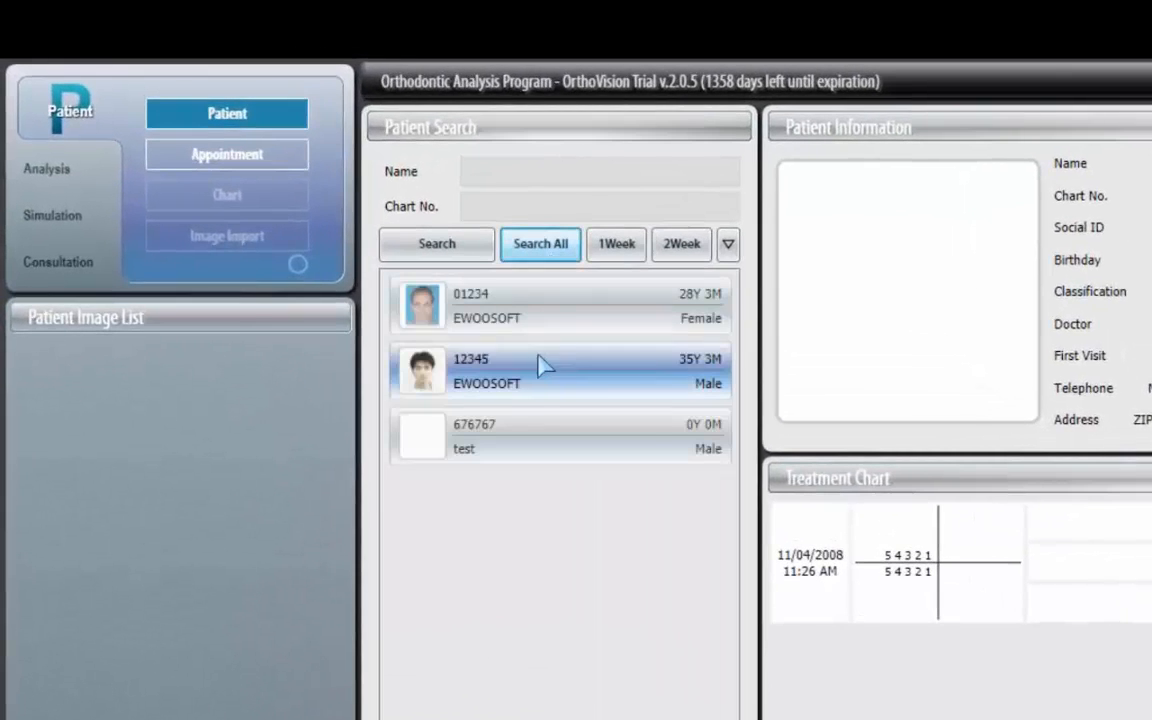
pyautogui.doubleClick(538, 368)
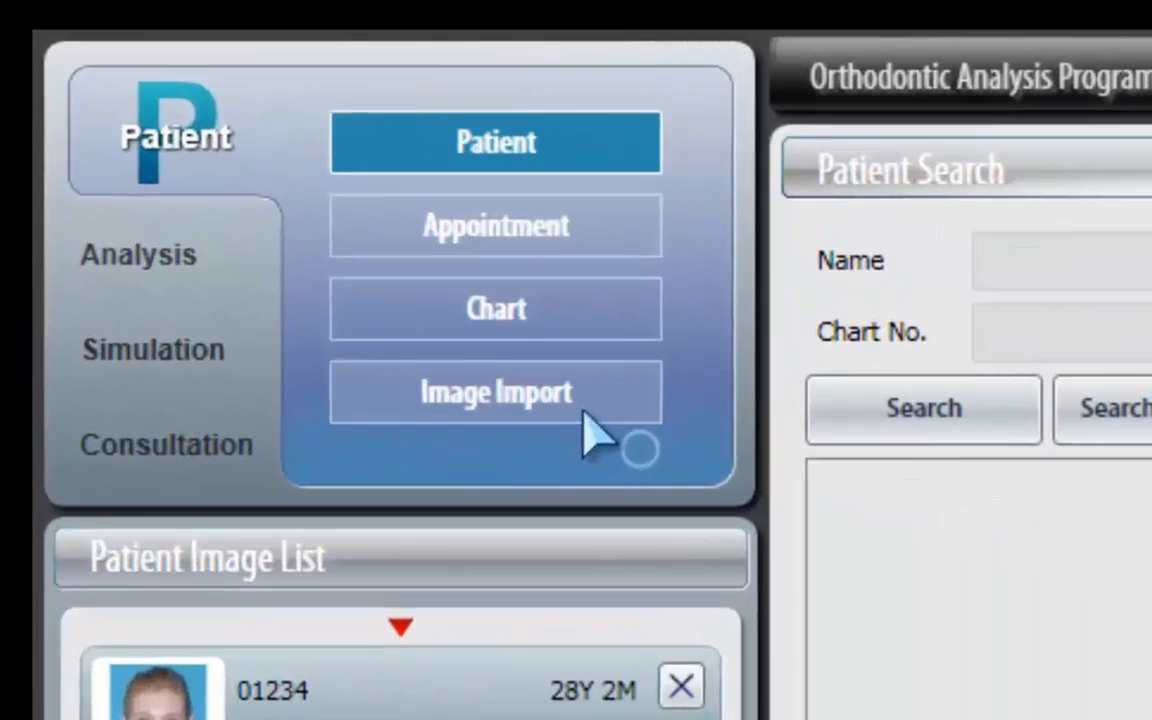
pyautogui.click(195, 173)
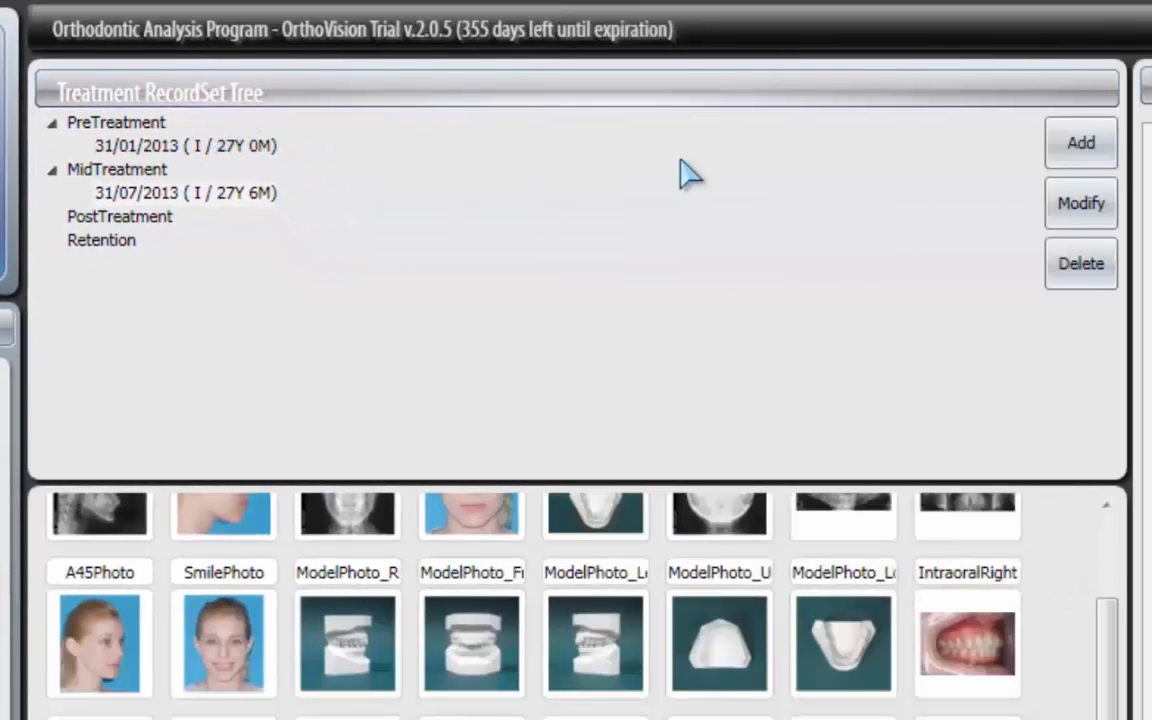
# Step: Add a treatment record set with section type PostTreatment and classification I
pyautogui.click(1100, 160)
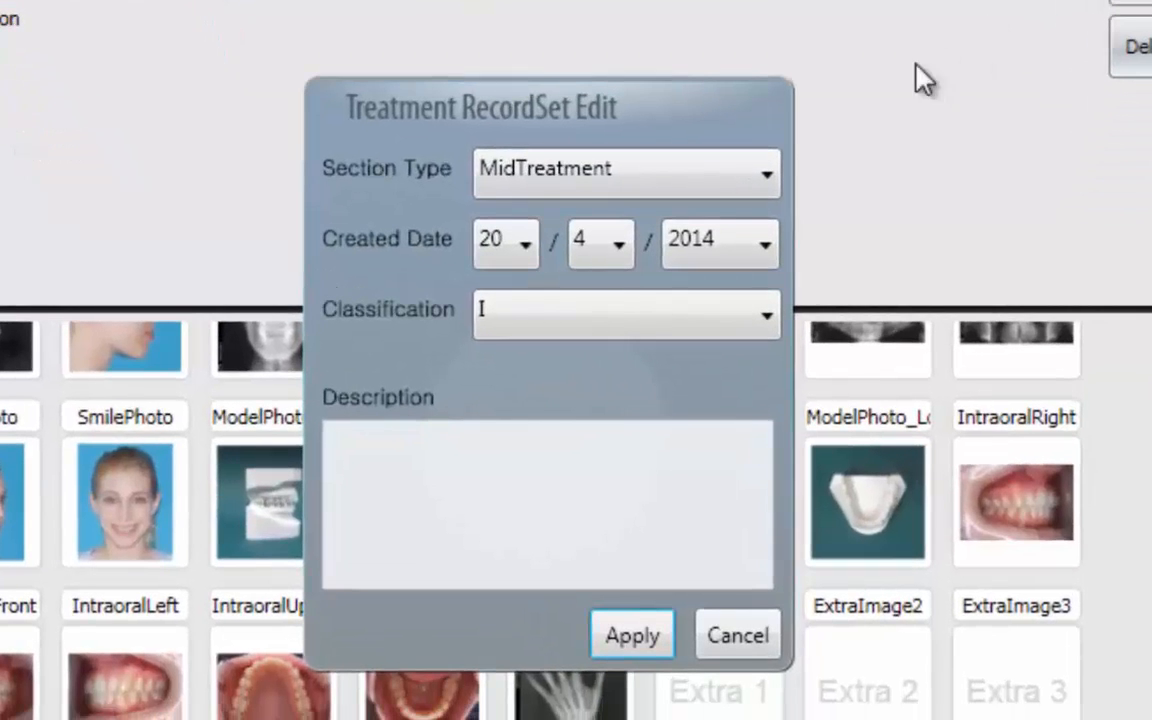
pyautogui.click(767, 176)
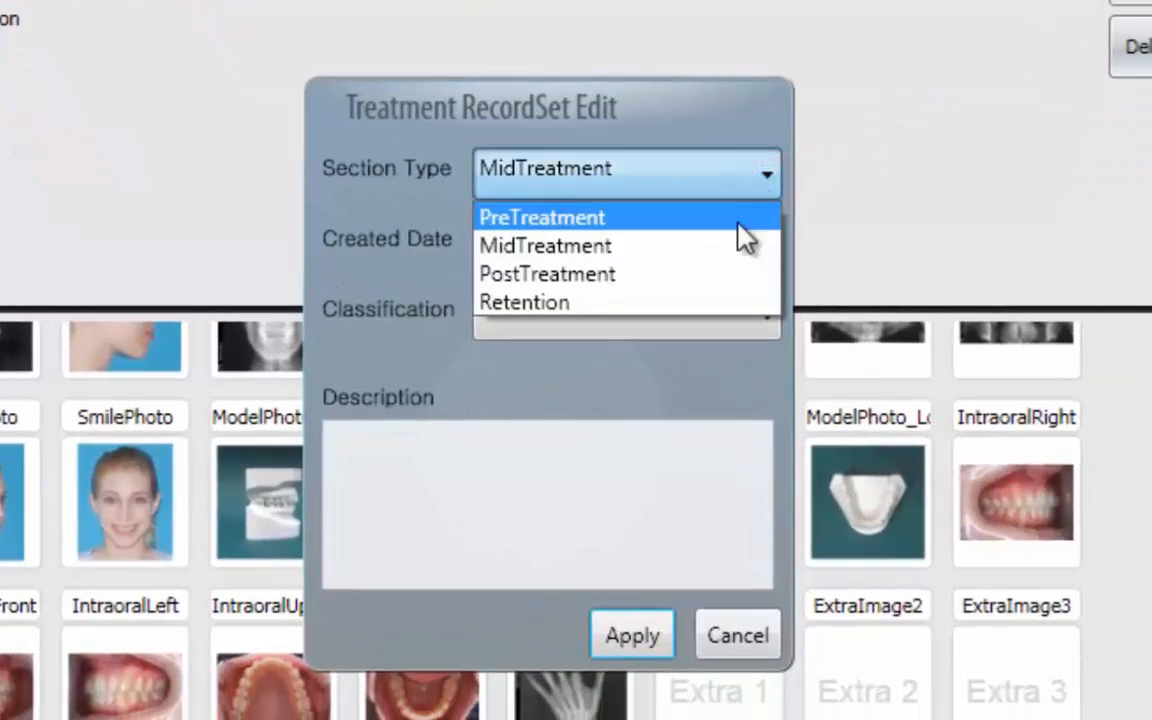
pyautogui.click(714, 284)
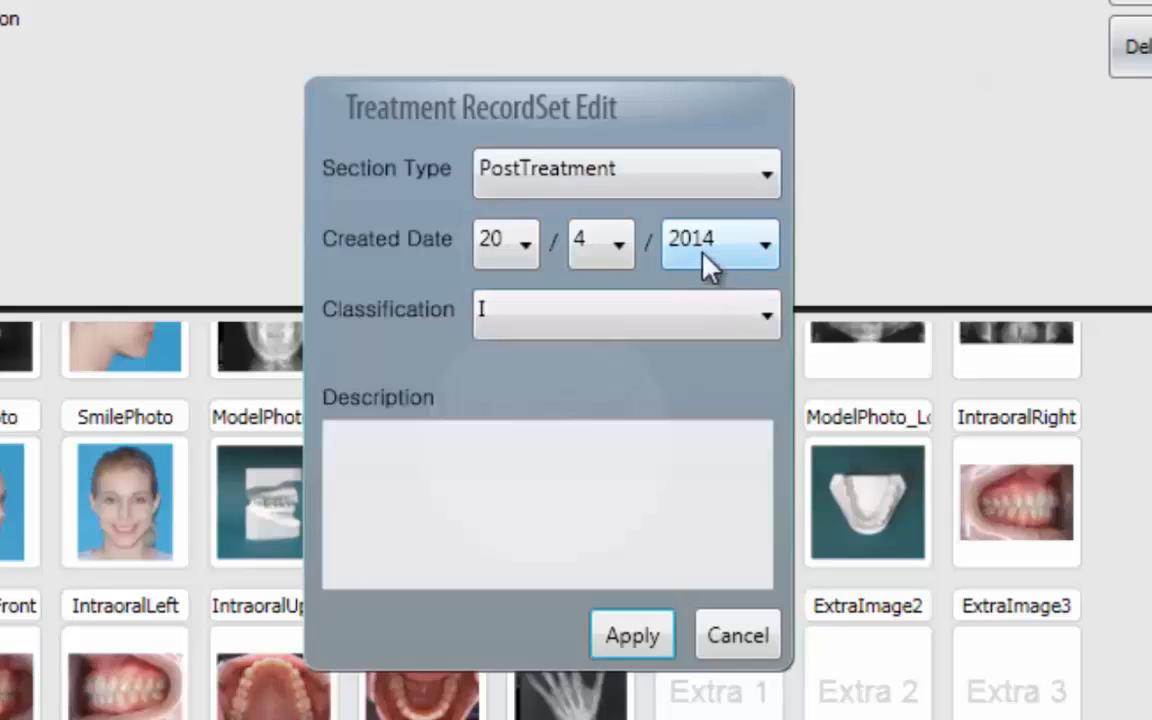
pyautogui.click(697, 333)
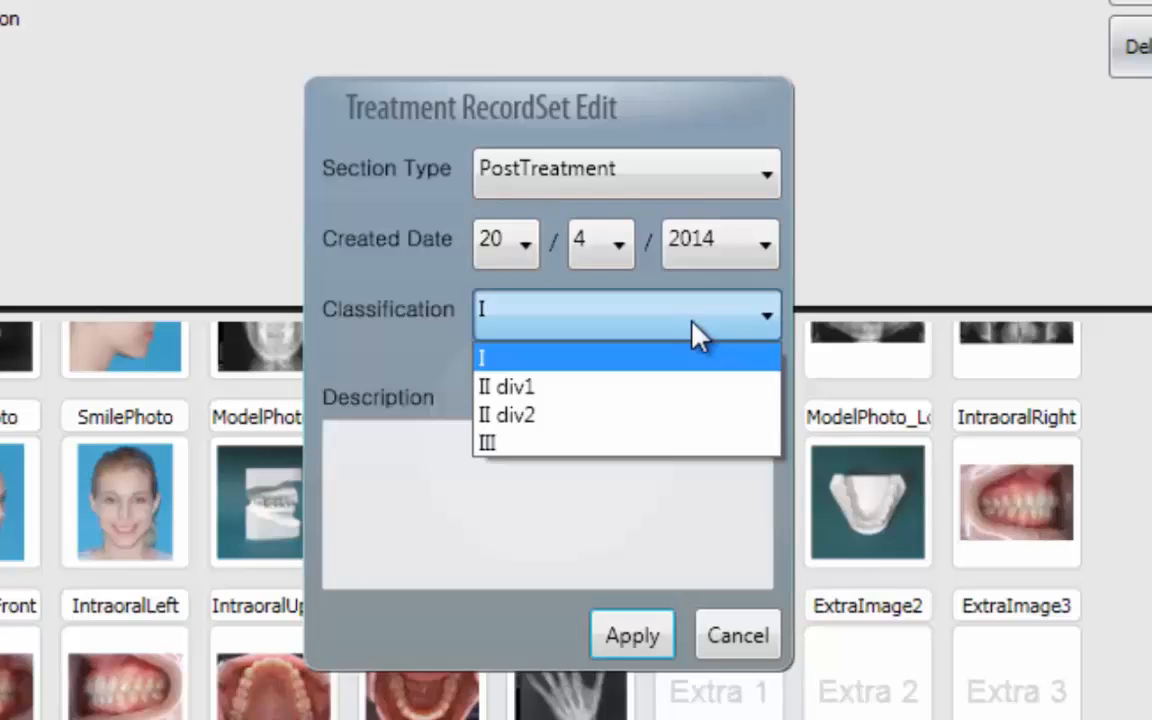
pyautogui.click(697, 356)
pyautogui.click(660, 636)
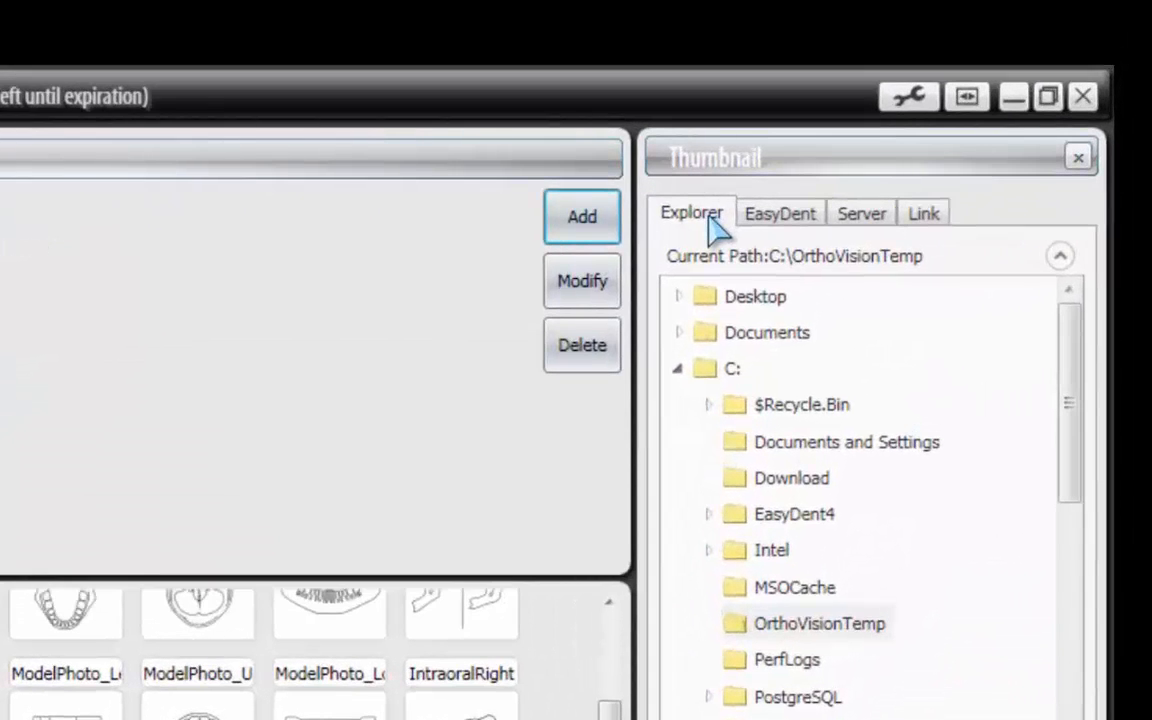
# Step: Select the C:\OrthoVisionTemp folder as the source of the image thumbnails
pyautogui.click(1060, 256)
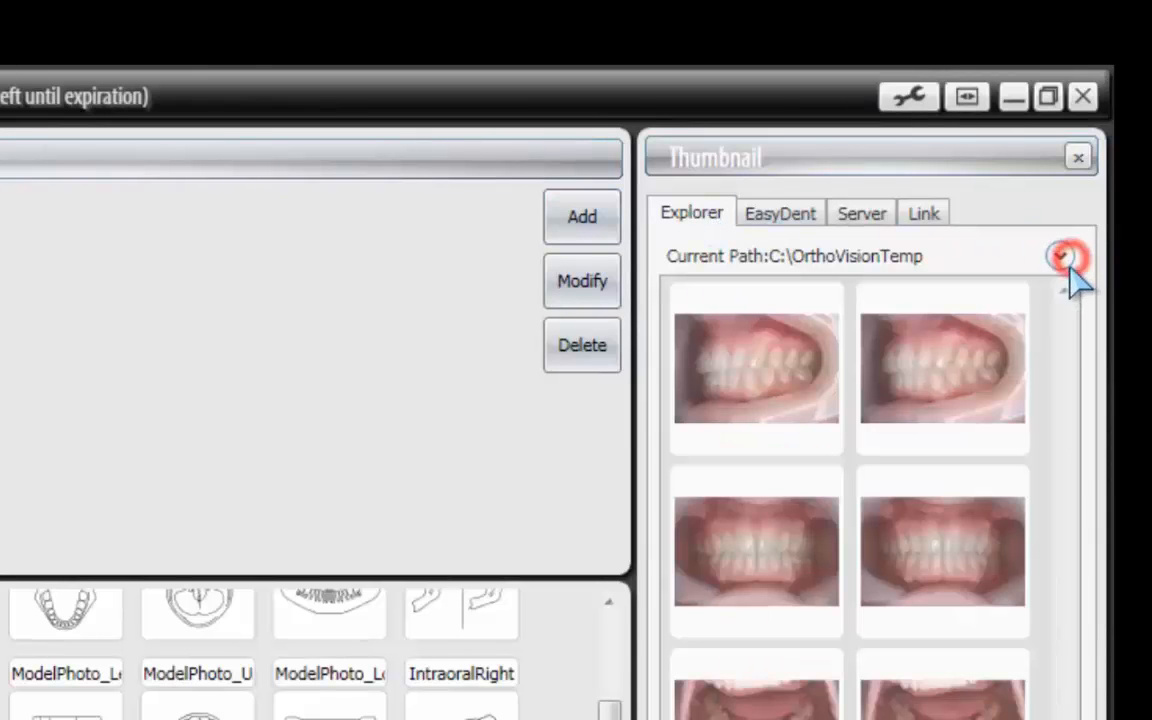
pyautogui.click(1060, 258)
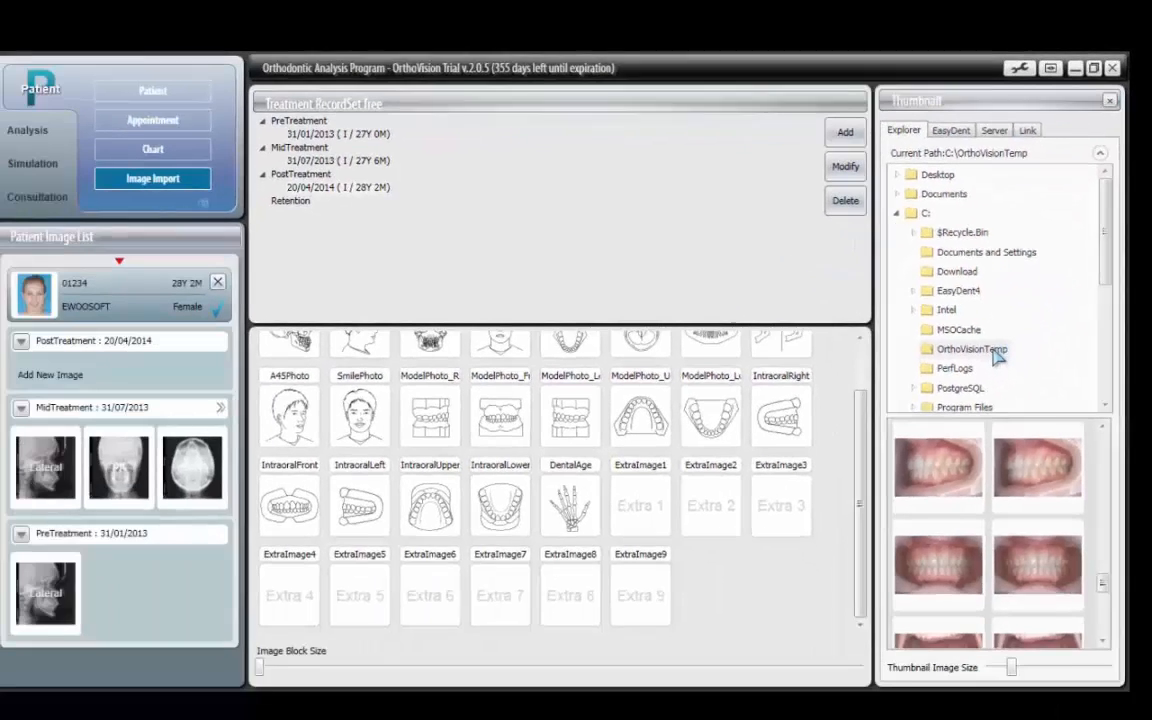
pyautogui.click(995, 350)
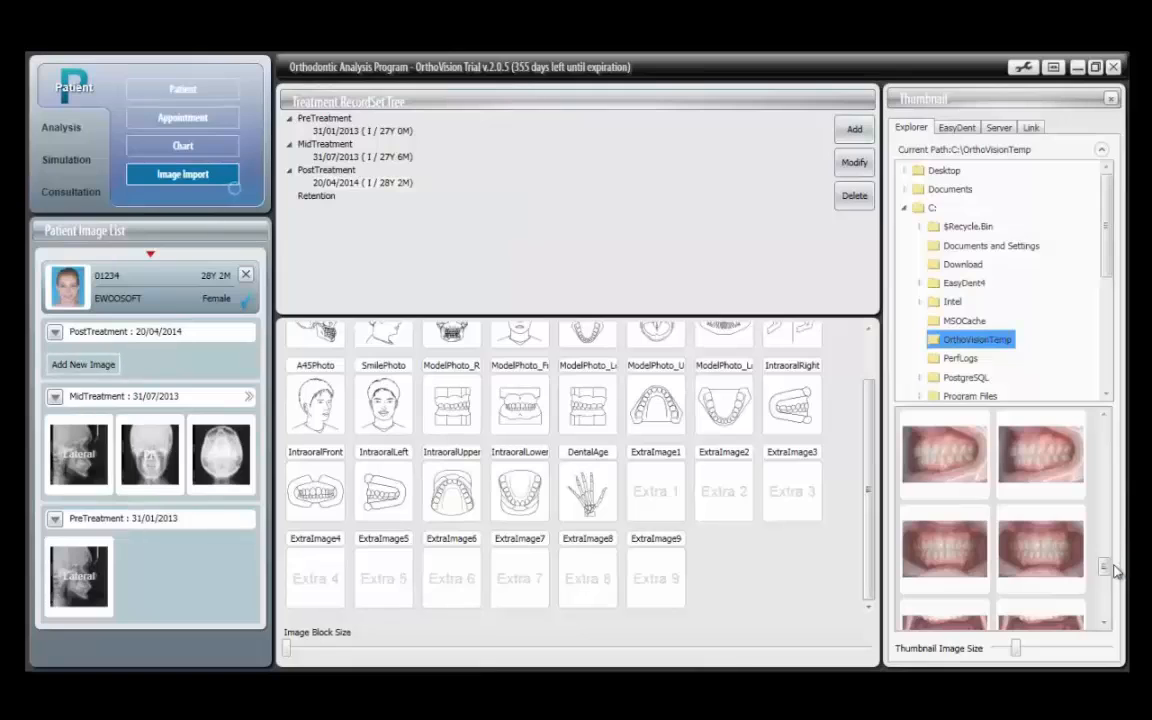
# Step: Import the lateral cephalometric X-ray from the folder into the Lateral_Film slot and apply it with the PaX-i3D scan type
pyautogui.moveTo(1102, 565); pyautogui.dragTo(1058, 423)
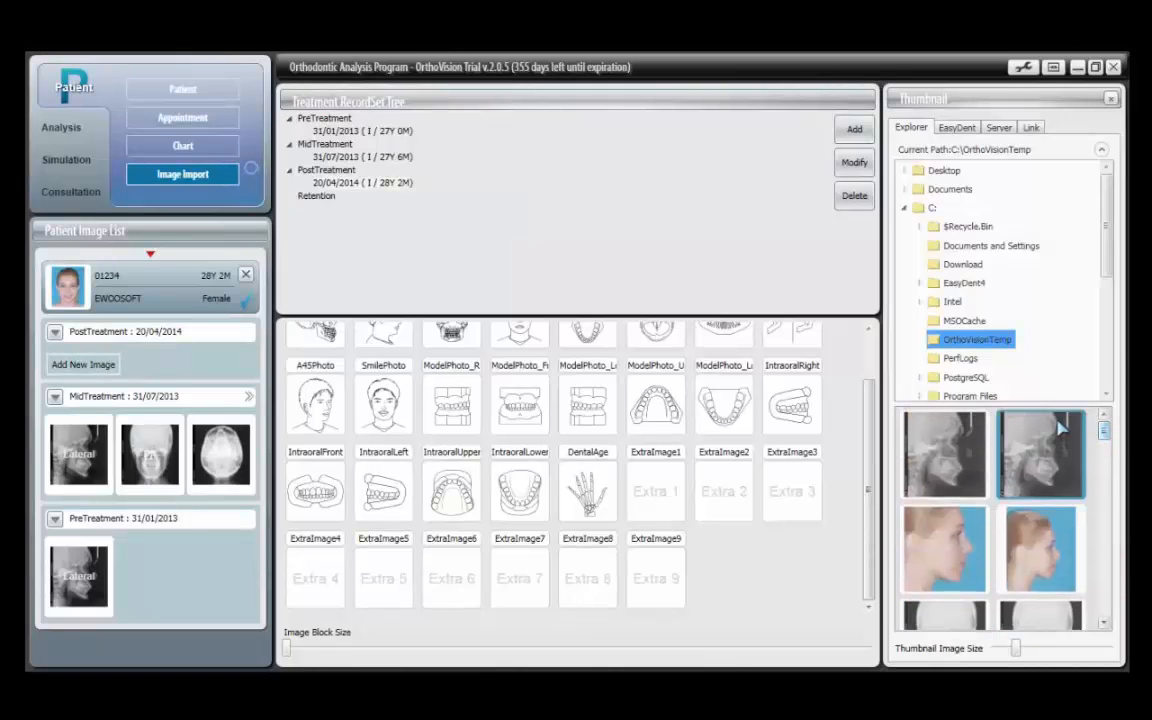
pyautogui.click(957, 458)
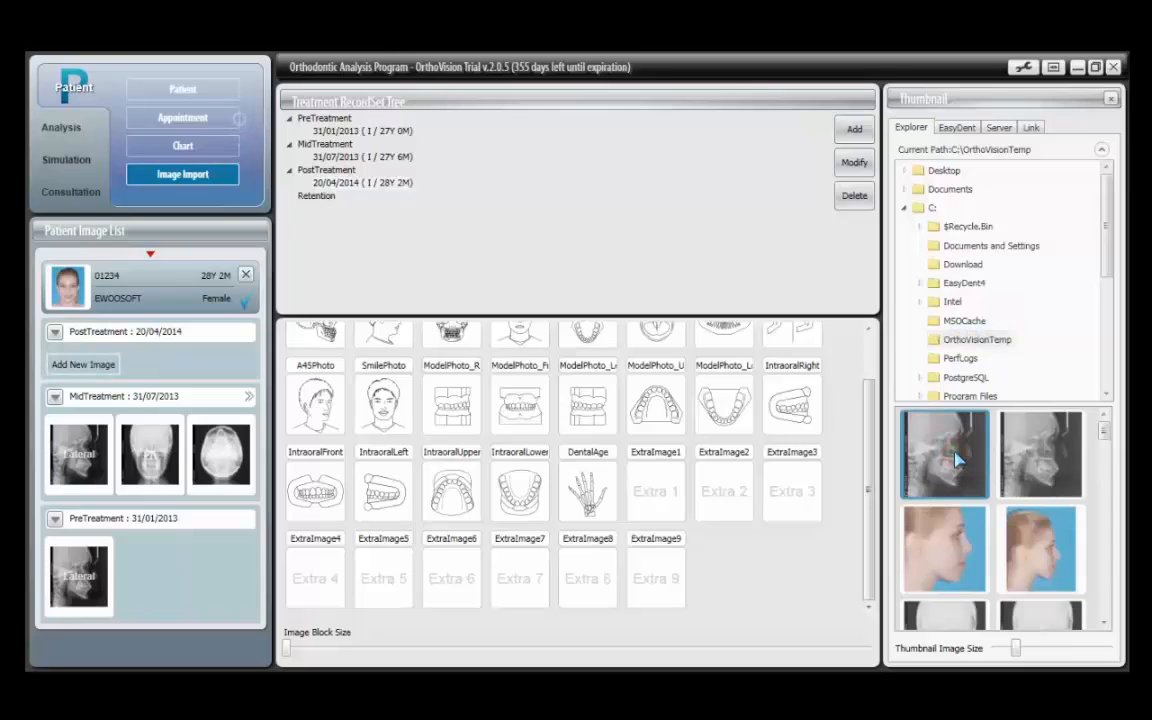
pyautogui.moveTo(955, 455); pyautogui.dragTo(319, 340)
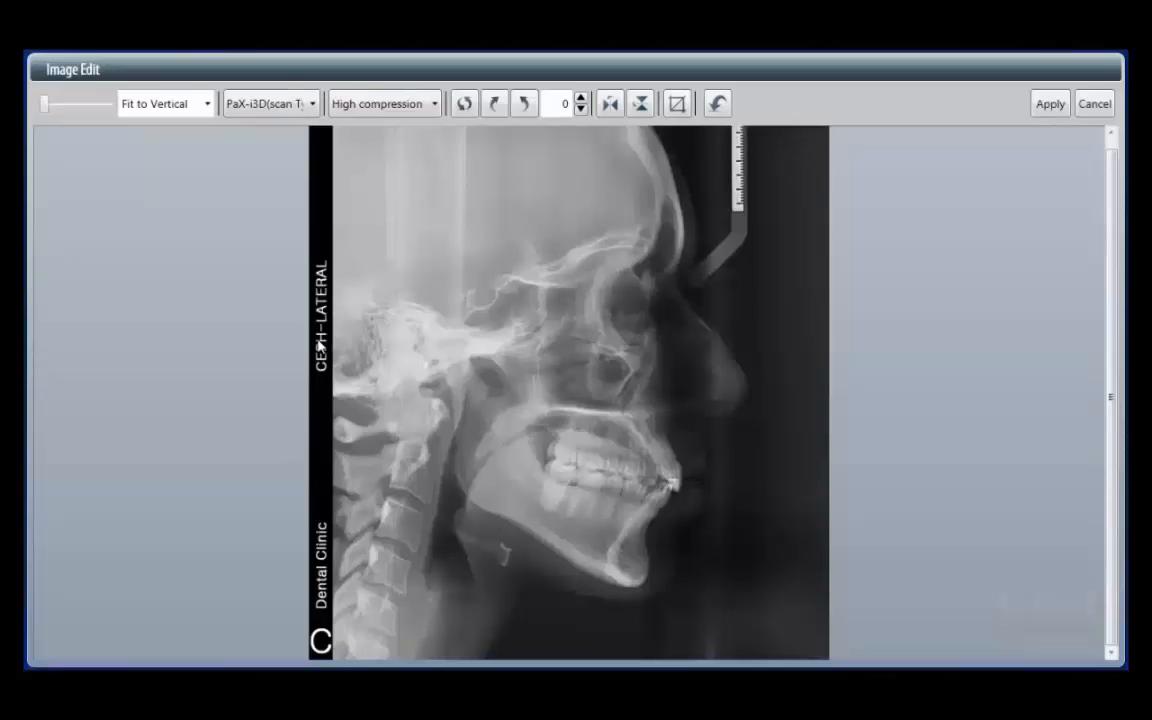
pyautogui.click(312, 104)
pyautogui.click(314, 105)
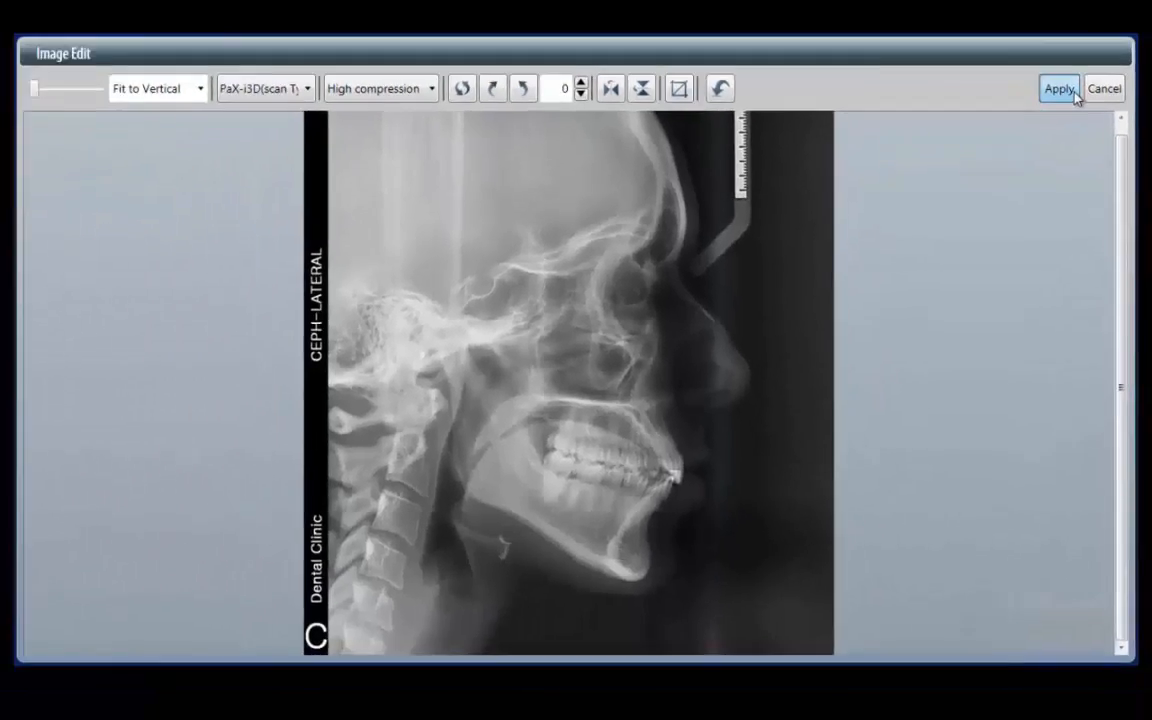
pyautogui.click(1040, 151)
# Step: Place the profile photo in the Lateral_Photo slot and enlarge it to 142 over the X-ray
pyautogui.moveTo(1070, 565); pyautogui.dragTo(383, 376)
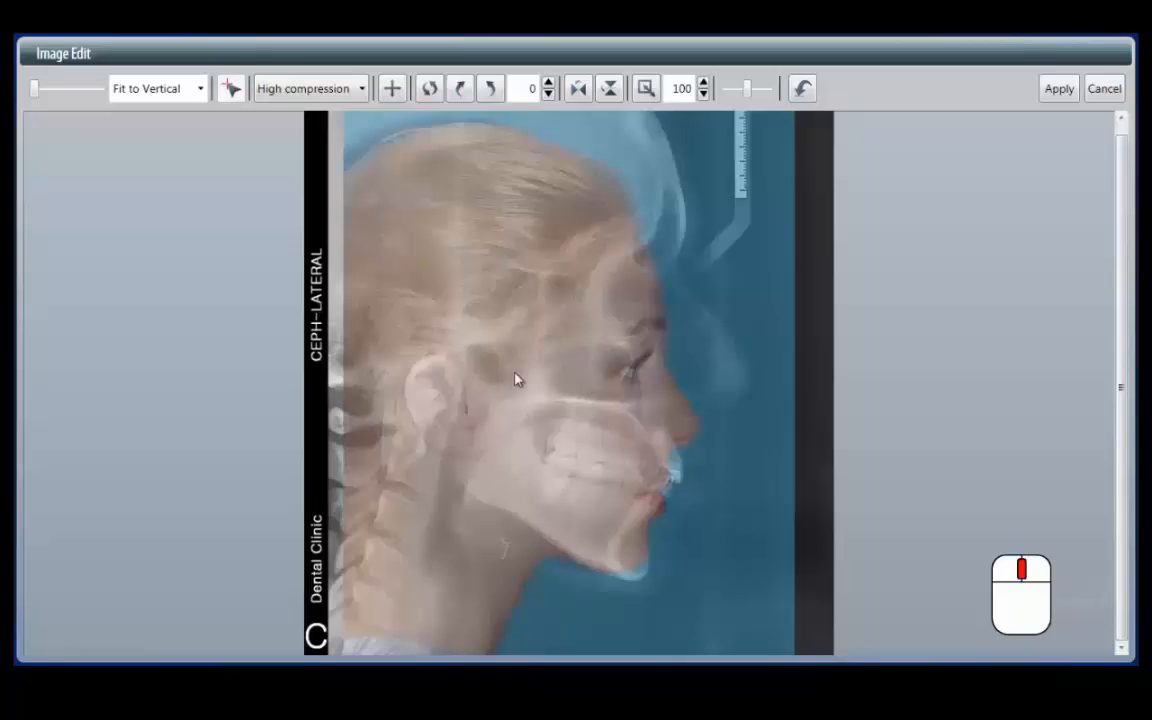
pyautogui.scroll(3, 520, 370)
pyautogui.scroll(4, 522, 360)
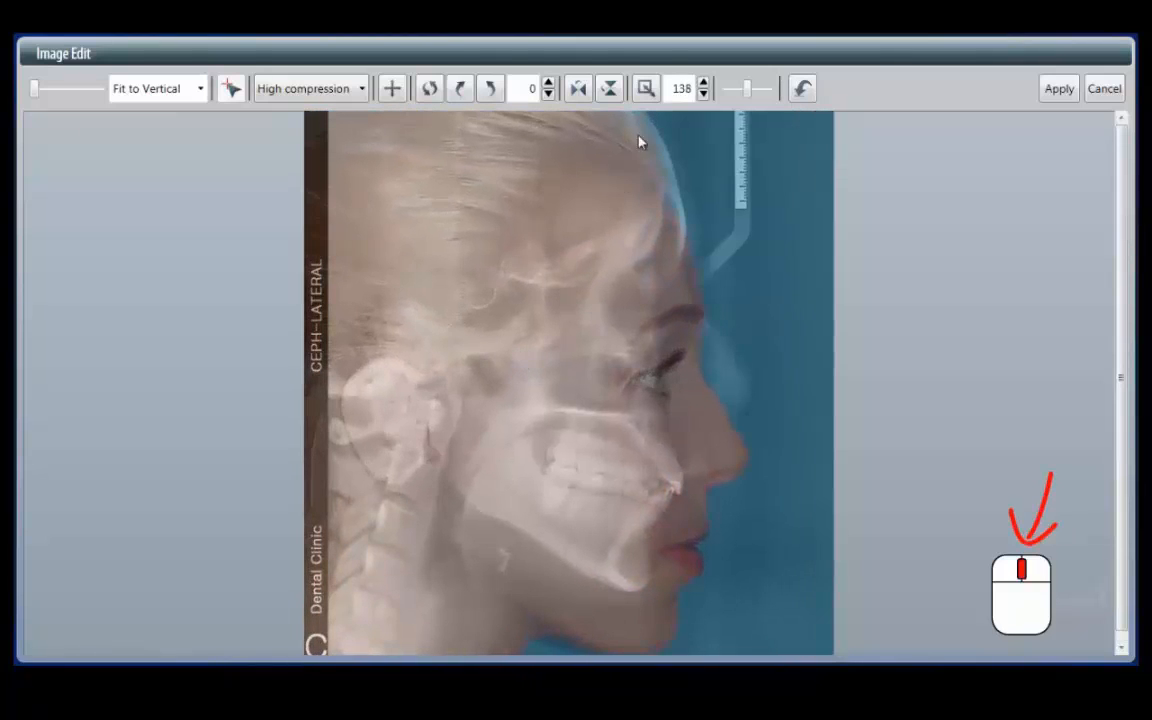
pyautogui.click(704, 84)
pyautogui.click(704, 84)
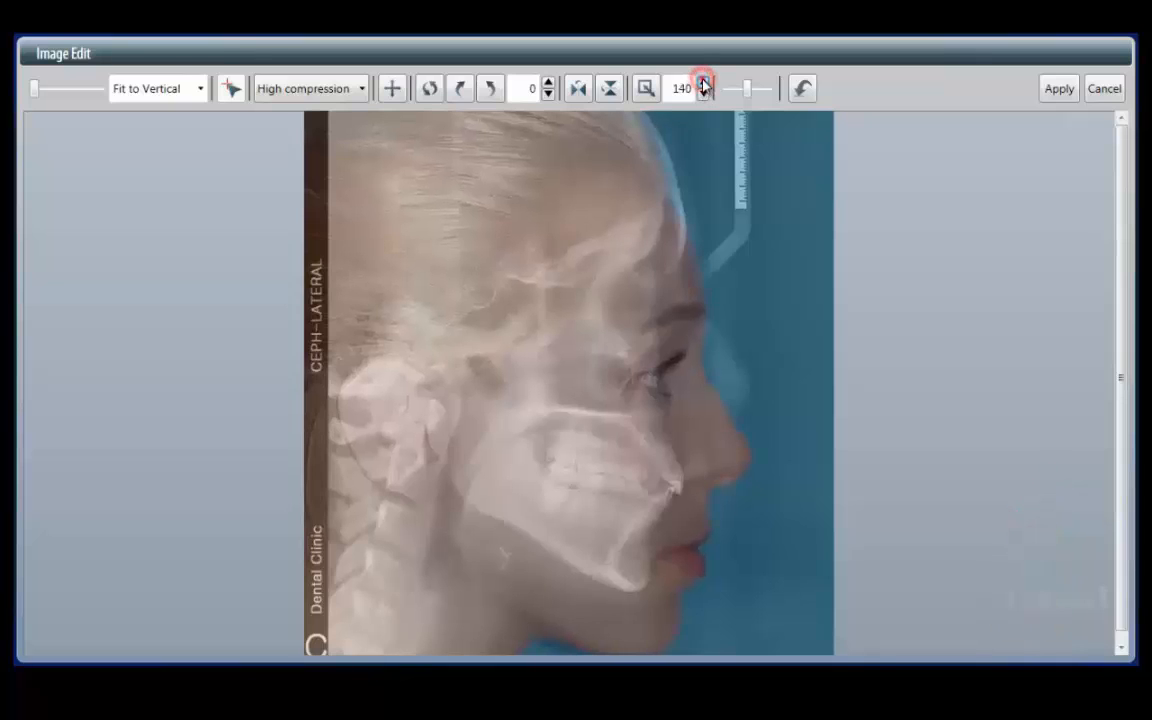
pyautogui.click(704, 84)
pyautogui.click(704, 84)
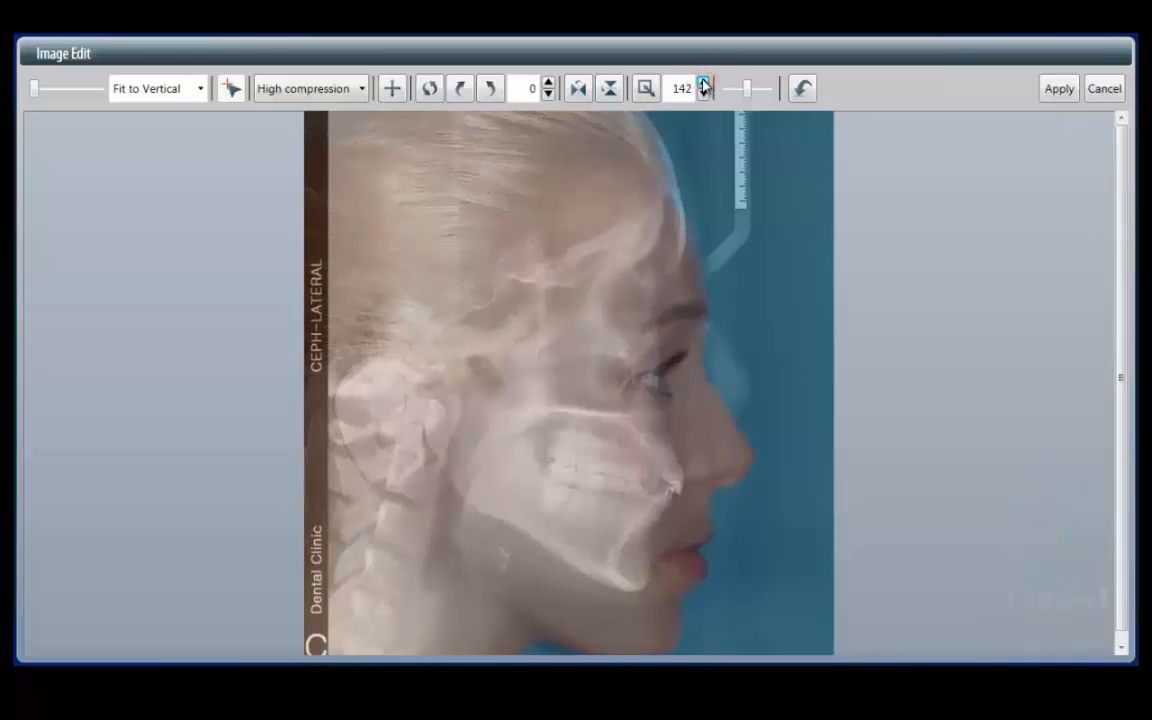
# Step: Align the profile photo with the X-ray by moving it up and rotating it about 1.57, fine-tune the fit, and apply it
pyautogui.click(624, 455)
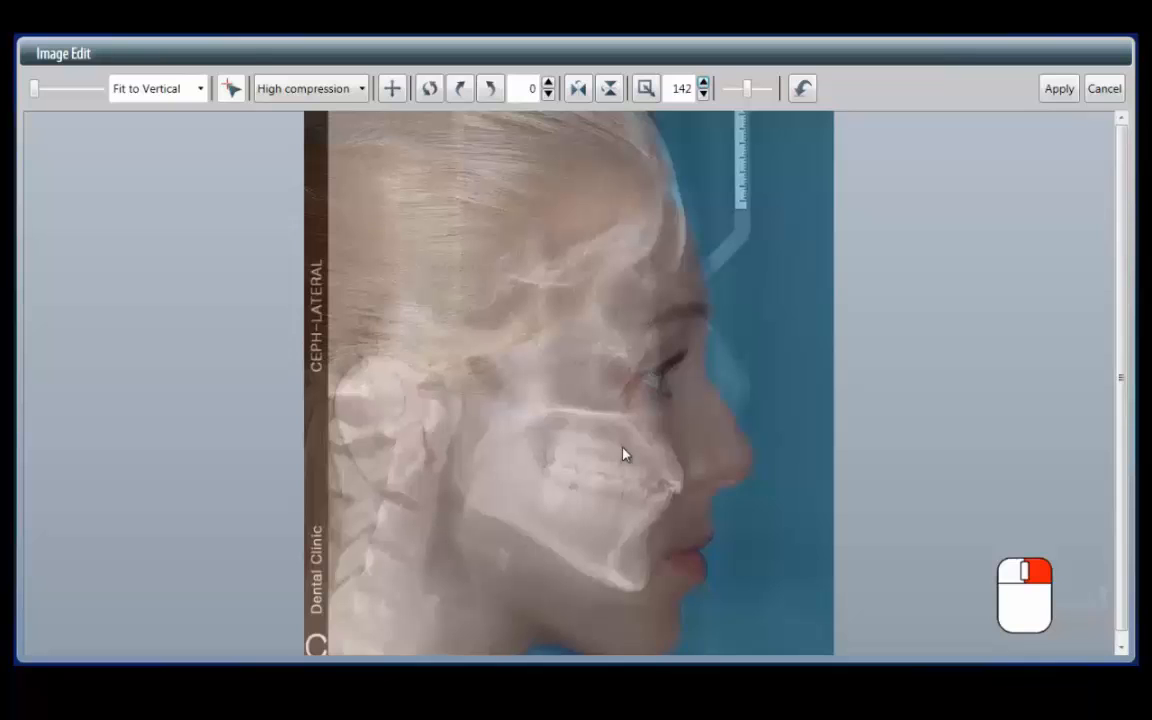
pyautogui.moveTo(624, 455); pyautogui.dragTo(620, 121)
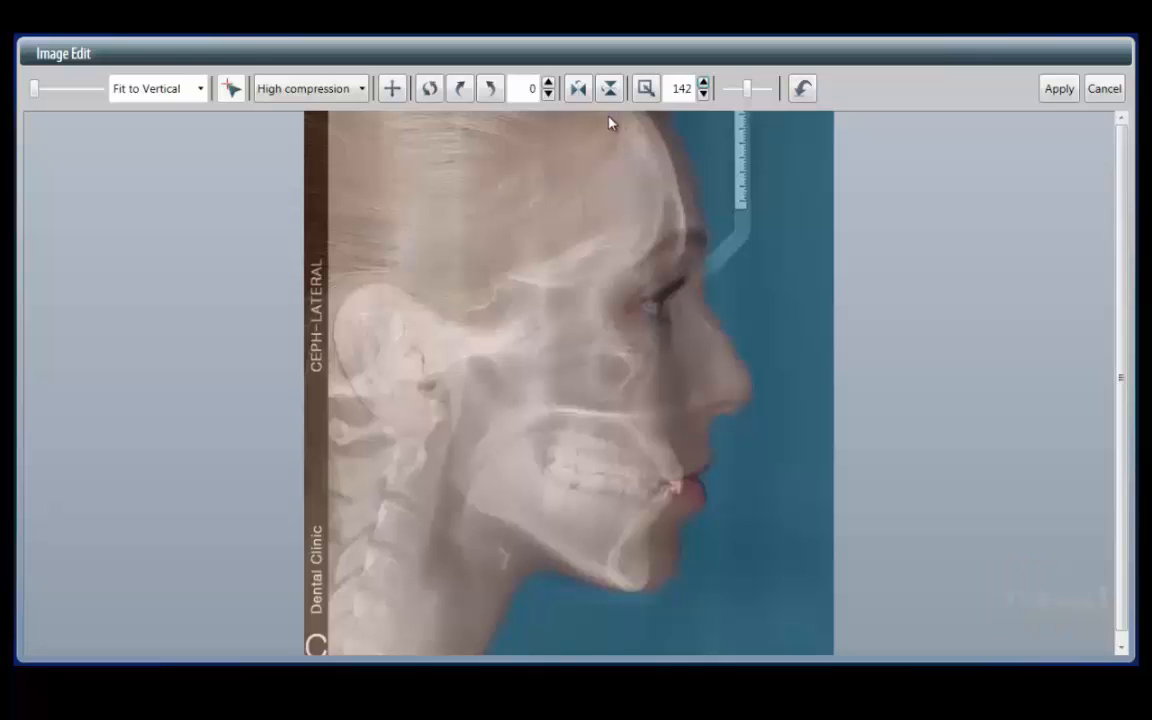
pyautogui.click(429, 90)
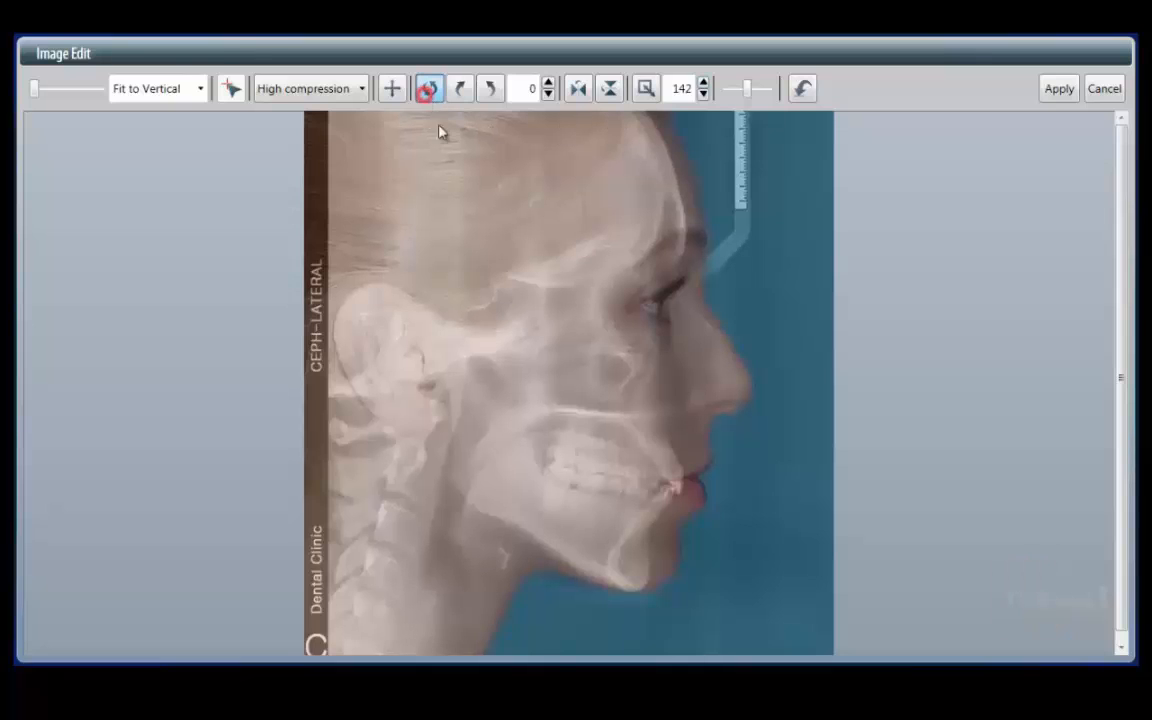
pyautogui.moveTo(537, 203)
pyautogui.mouseDown()
pyautogui.moveTo(522, 202)
pyautogui.moveTo(540, 197)
pyautogui.mouseUp()
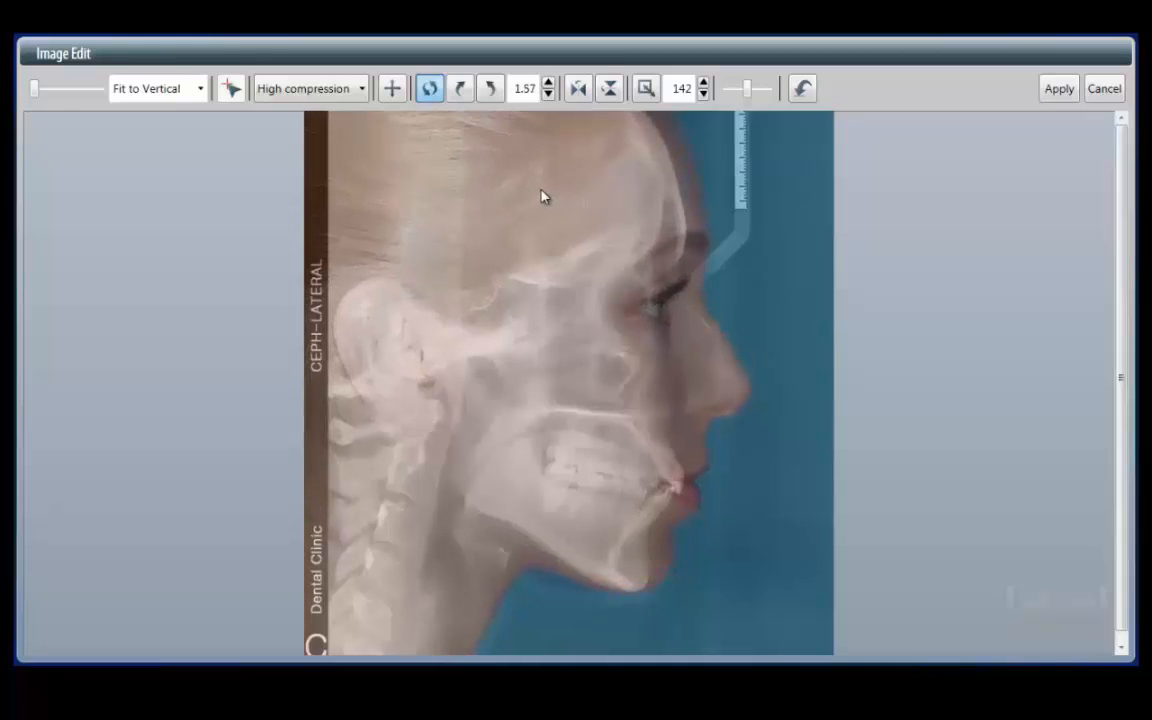
pyautogui.scroll(6, 584, 316)
pyautogui.scroll(-1, 584, 318)
pyautogui.click(1054, 89)
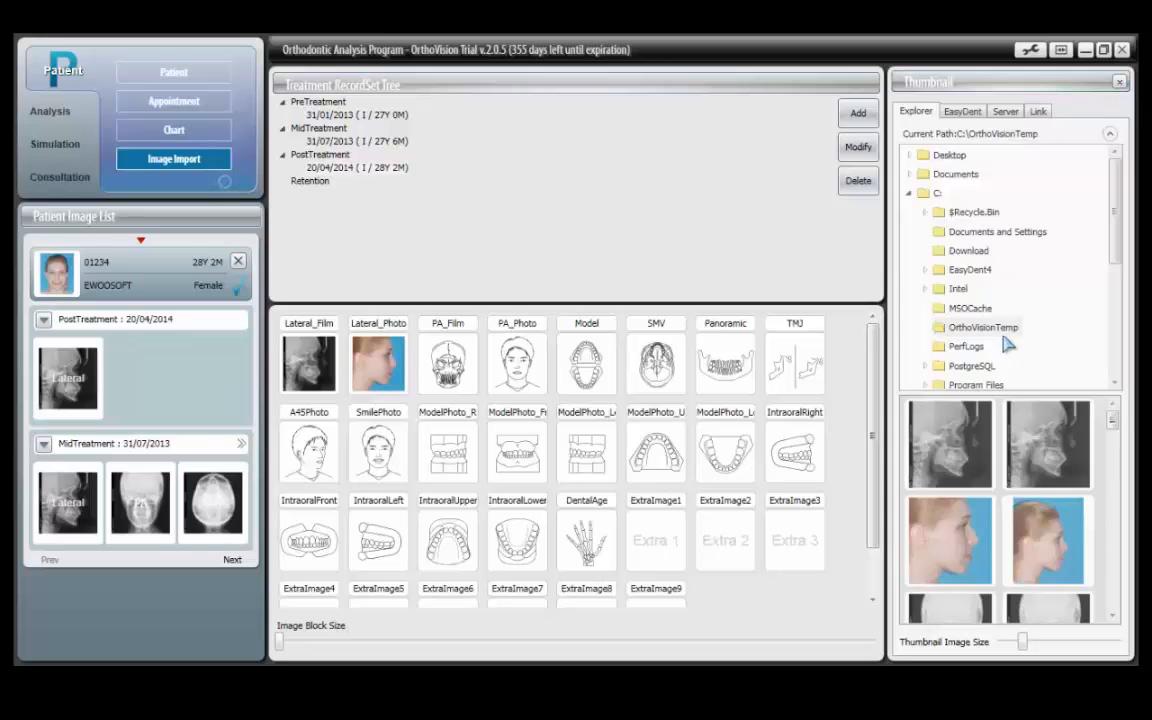
# Step: Import the frontal cephalometric X-ray into the PA_Film slot and the frontal face photo into the PA_Photo slot, applying both unchanged
pyautogui.scroll(-3, 990, 480)
pyautogui.moveTo(955, 487); pyautogui.dragTo(433, 377)
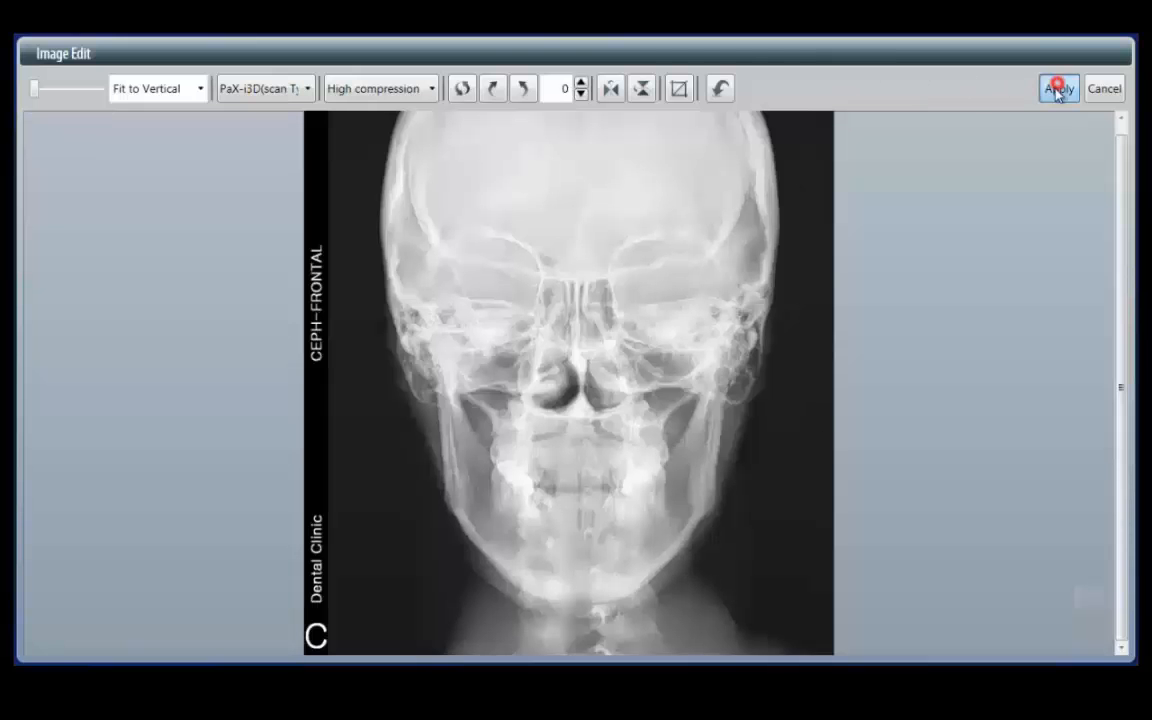
pyautogui.click(1057, 88)
pyautogui.moveTo(958, 610); pyautogui.dragTo(456, 370)
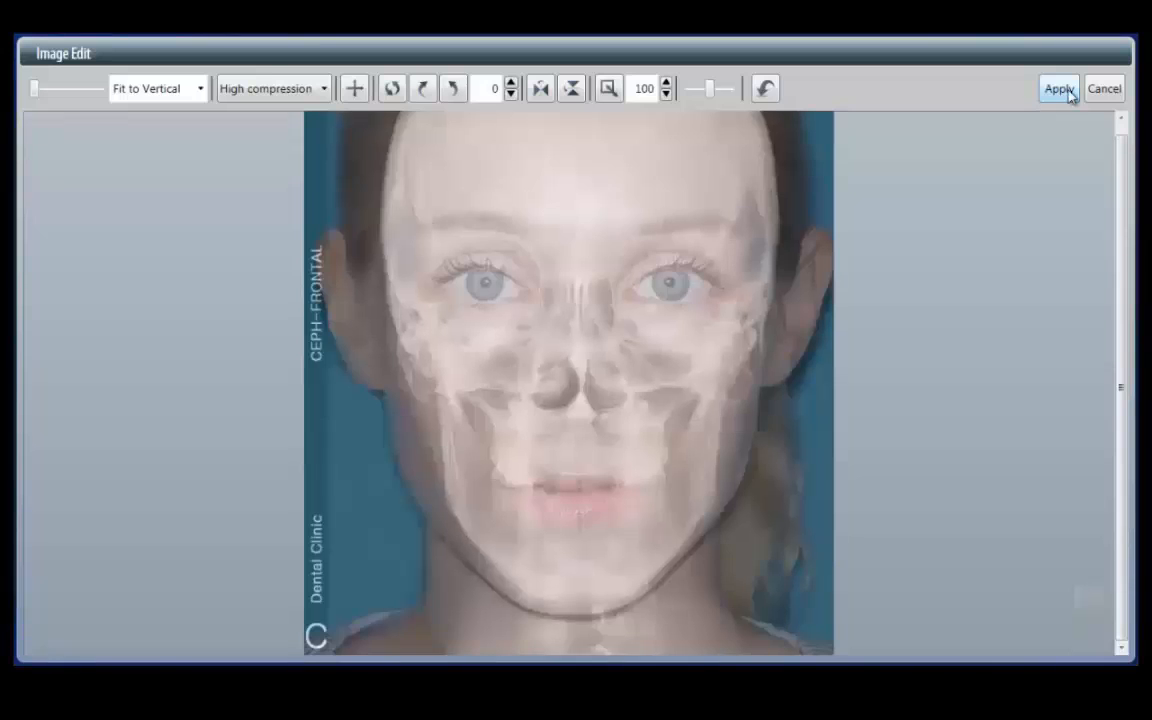
pyautogui.click(1066, 91)
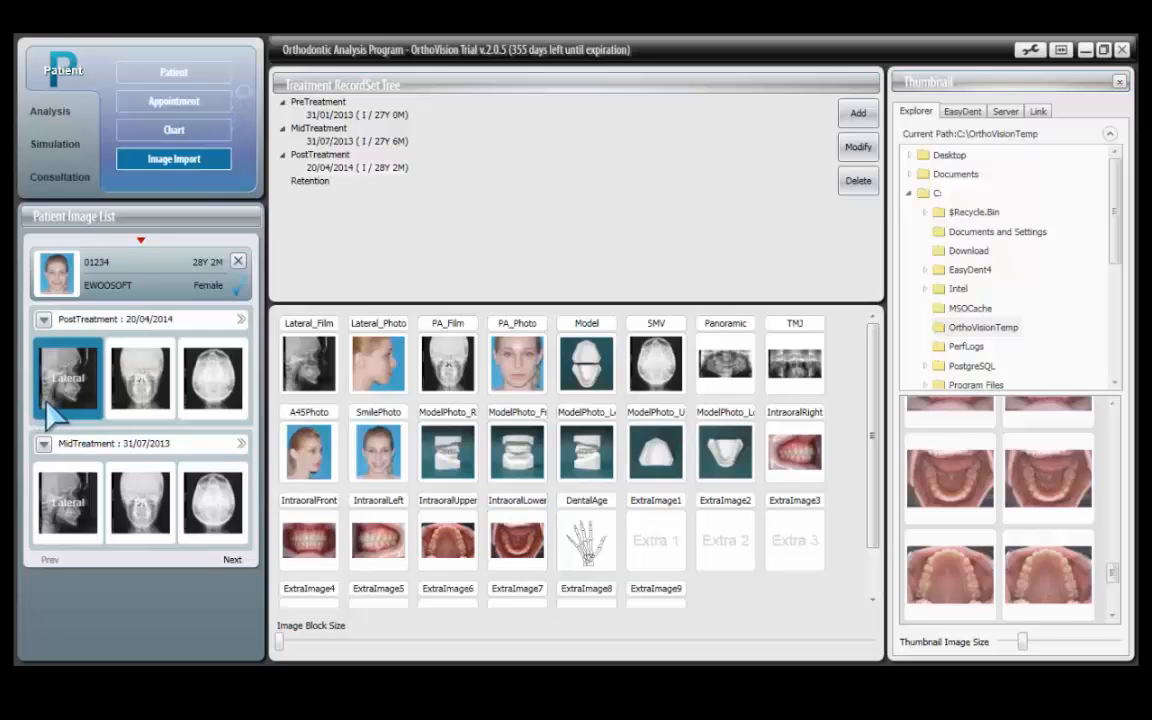
# Step: Open the PostTreatment lateral X-ray and enhance it with the Brightness/Contrast and Sharpen Image tools
pyautogui.doubleClick(44, 400)
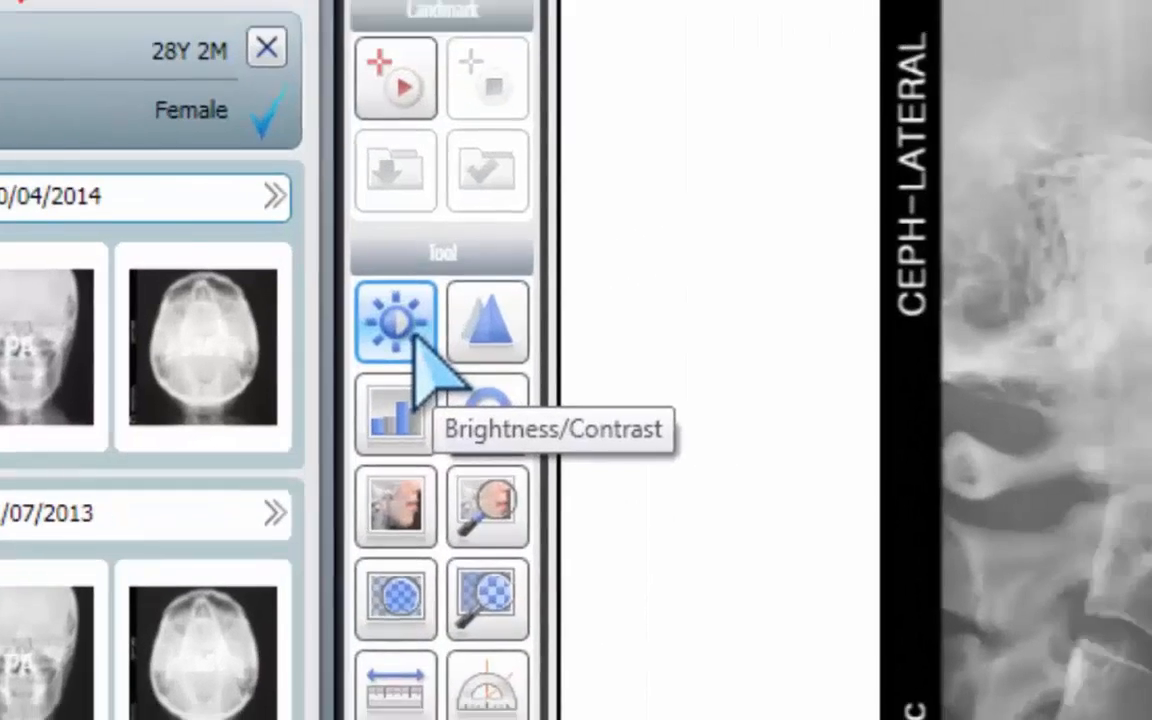
pyautogui.click(458, 328)
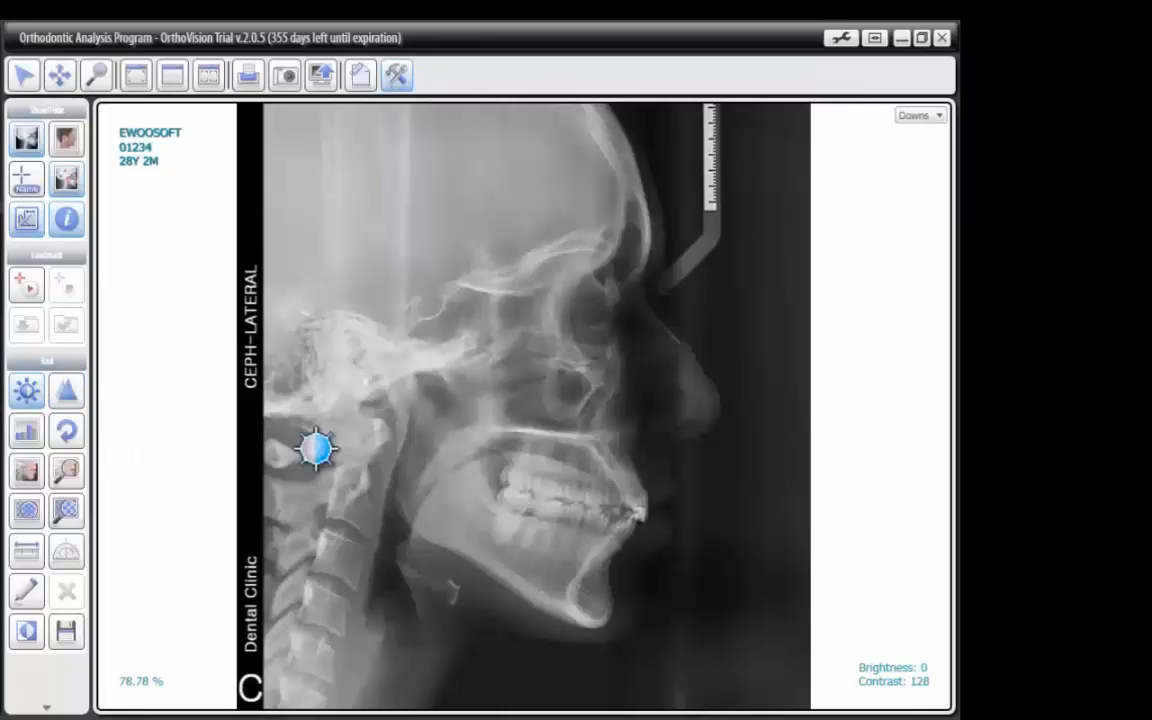
pyautogui.moveTo(316, 449); pyautogui.dragTo(352, 473)
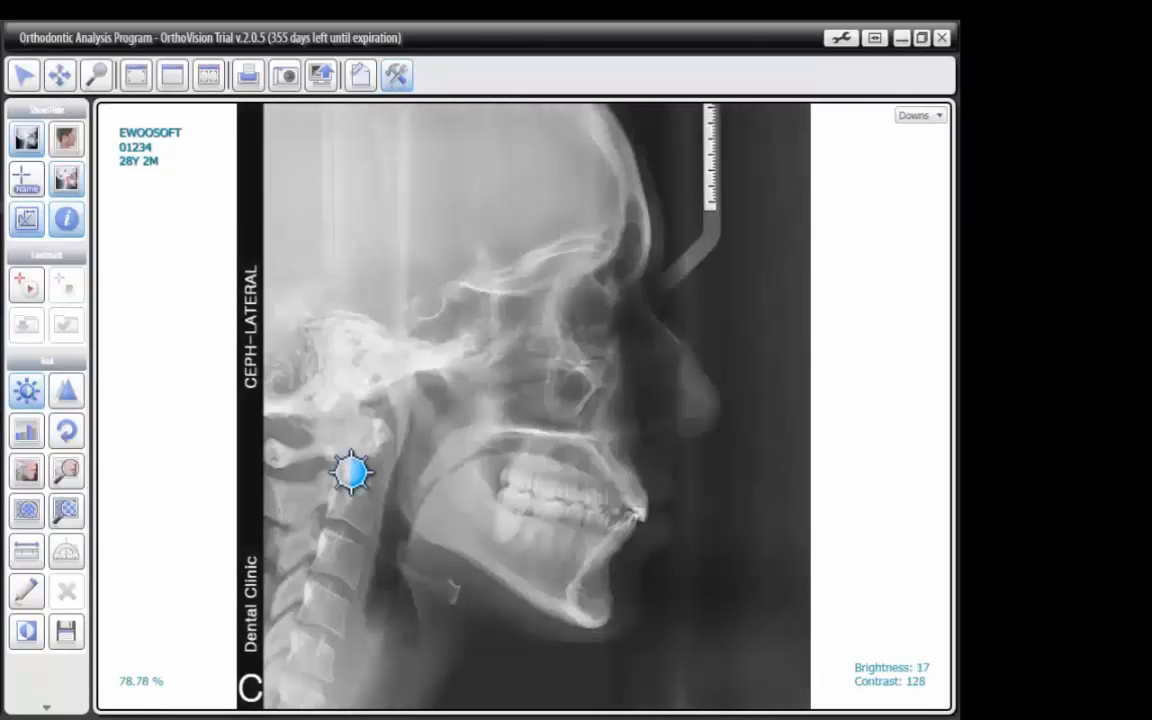
pyautogui.moveTo(352, 472)
pyautogui.mouseDown()
pyautogui.moveTo(342, 368)
pyautogui.moveTo(341, 484)
pyautogui.mouseUp()
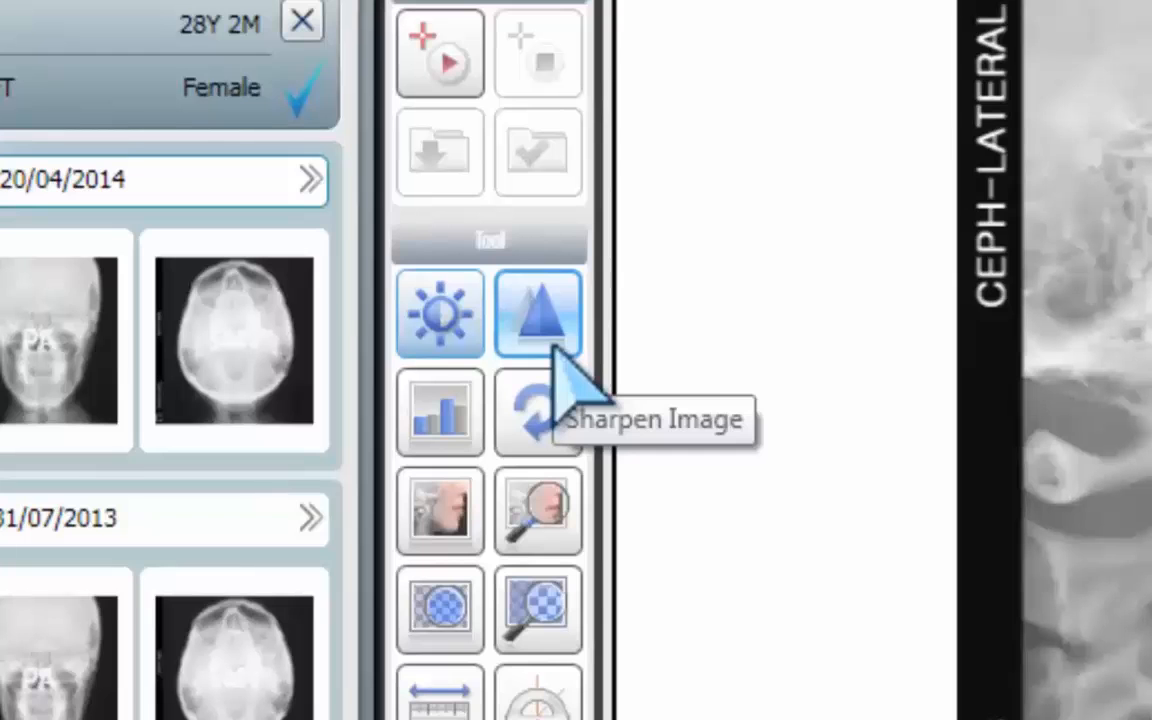
pyautogui.click(550, 333)
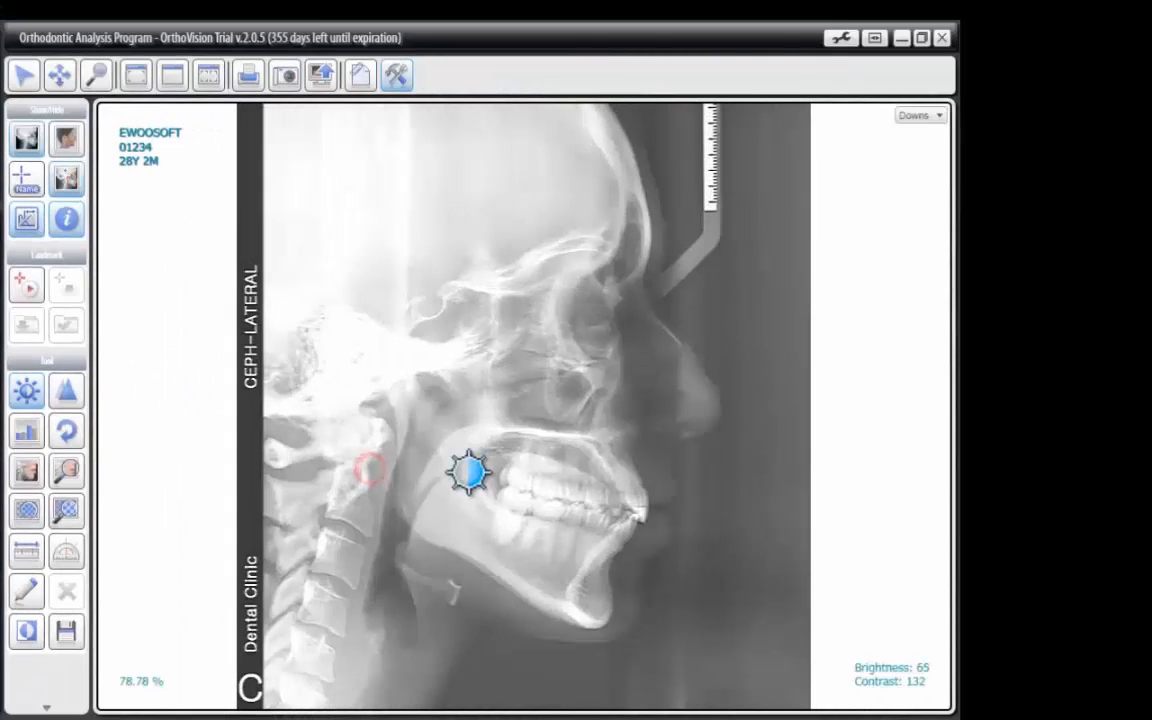
pyautogui.moveTo(469, 472); pyautogui.dragTo(329, 512)
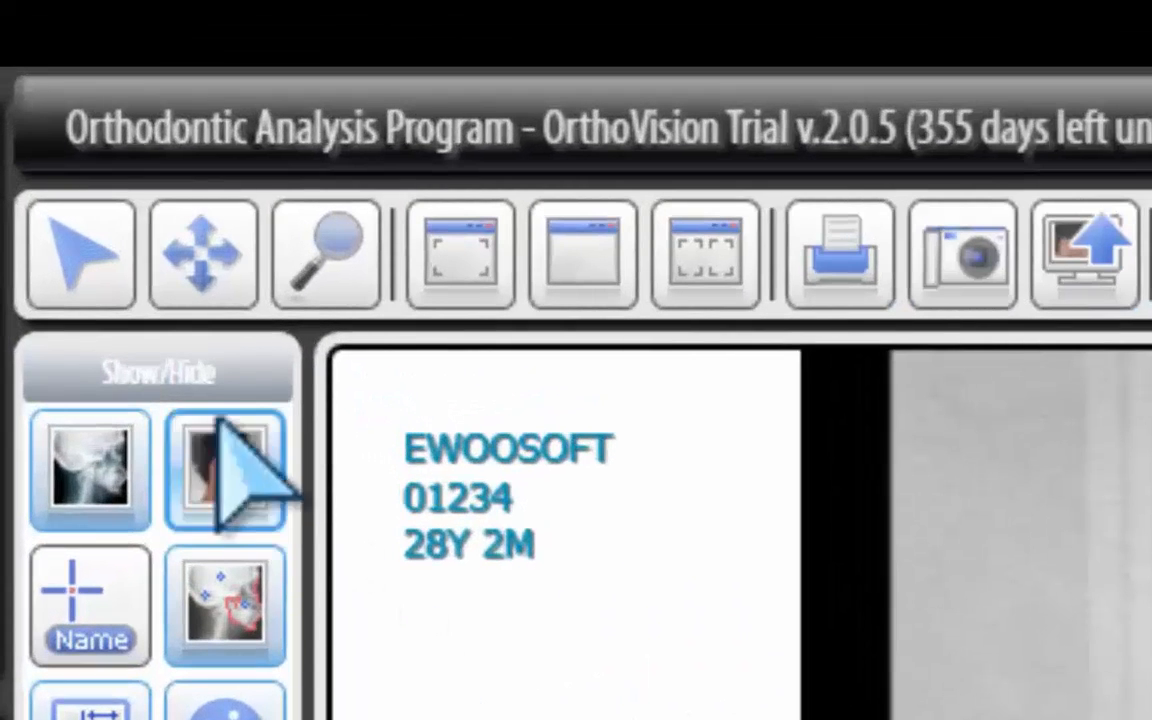
# Step: Start landmark tracing on the lateral X-ray and readjust the image to brightness 6 and contrast 157
pyautogui.click(100, 297)
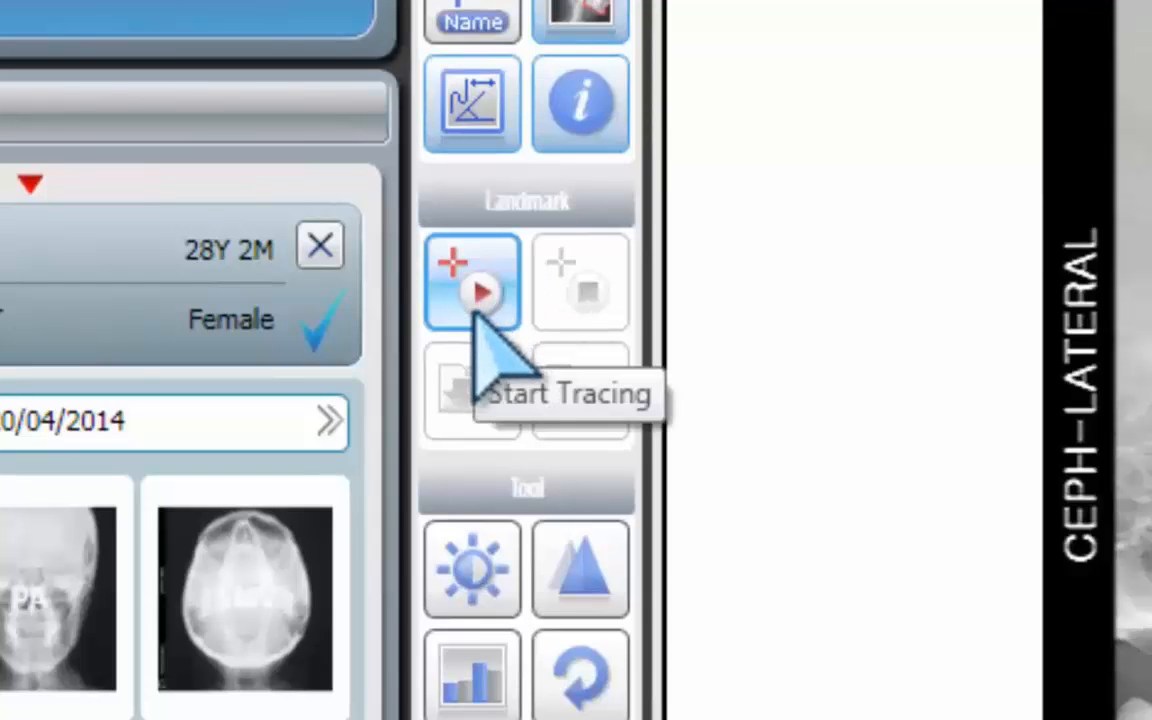
pyautogui.click(476, 314)
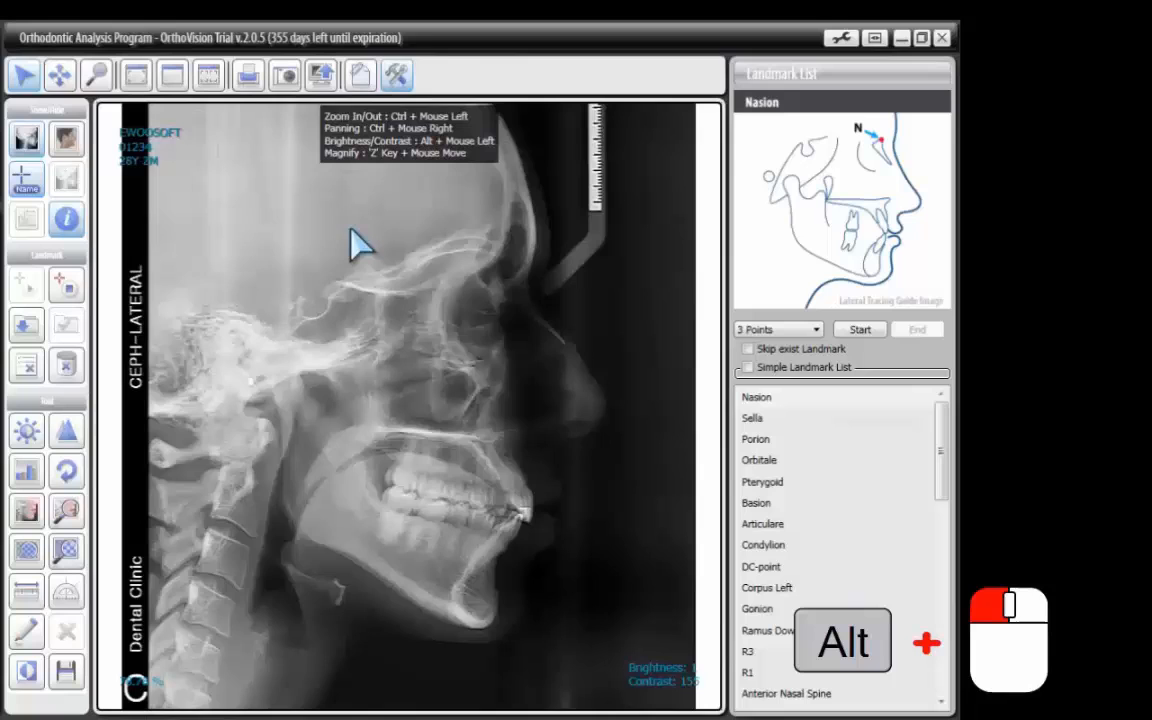
pyautogui.moveTo(407, 505); pyautogui.dragTo(460, 525)
pyautogui.moveTo(372, 237); pyautogui.dragTo(530, 292)
pyautogui.press('z')
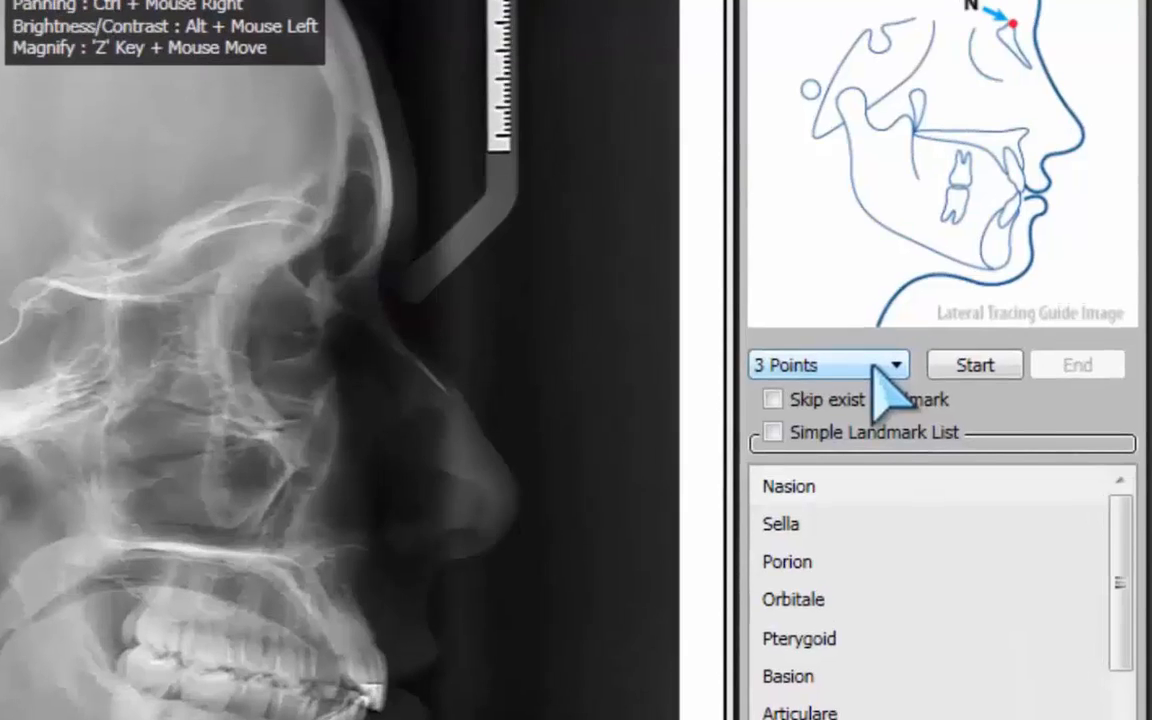
# Step: Keep the 3 Points option and place the Nasion, Sella, Porion, Orbitale and Pterygoid landmarks on the X-ray
pyautogui.click(874, 366)
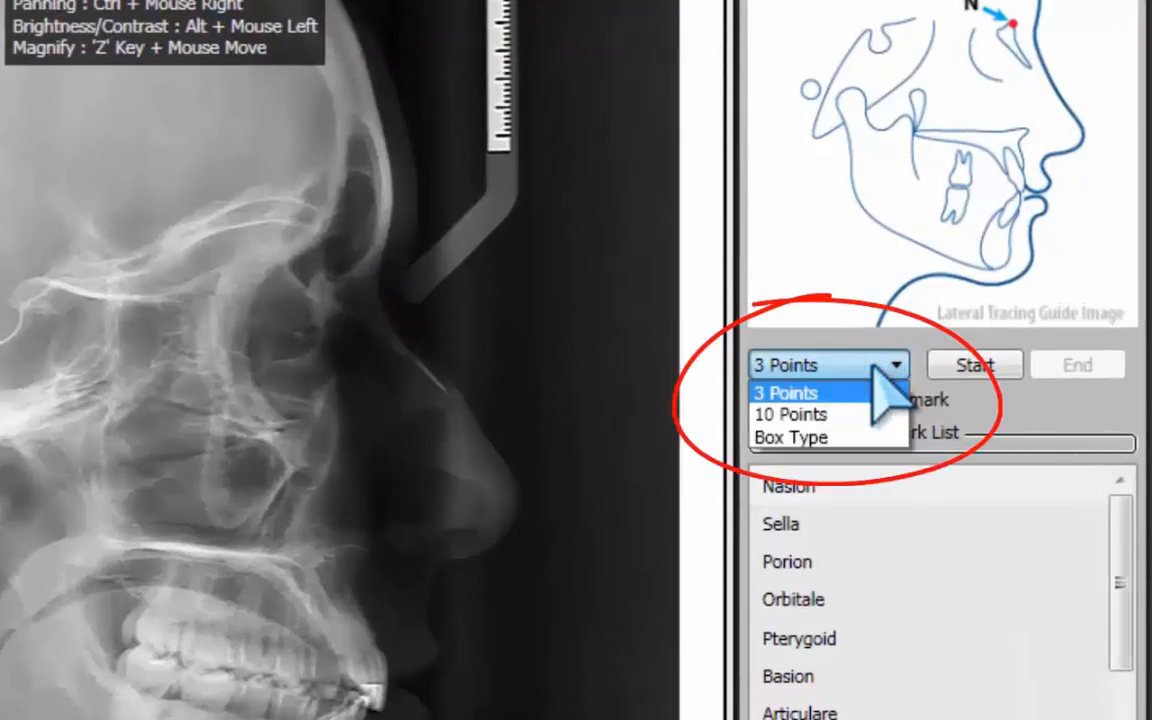
pyautogui.click(874, 368)
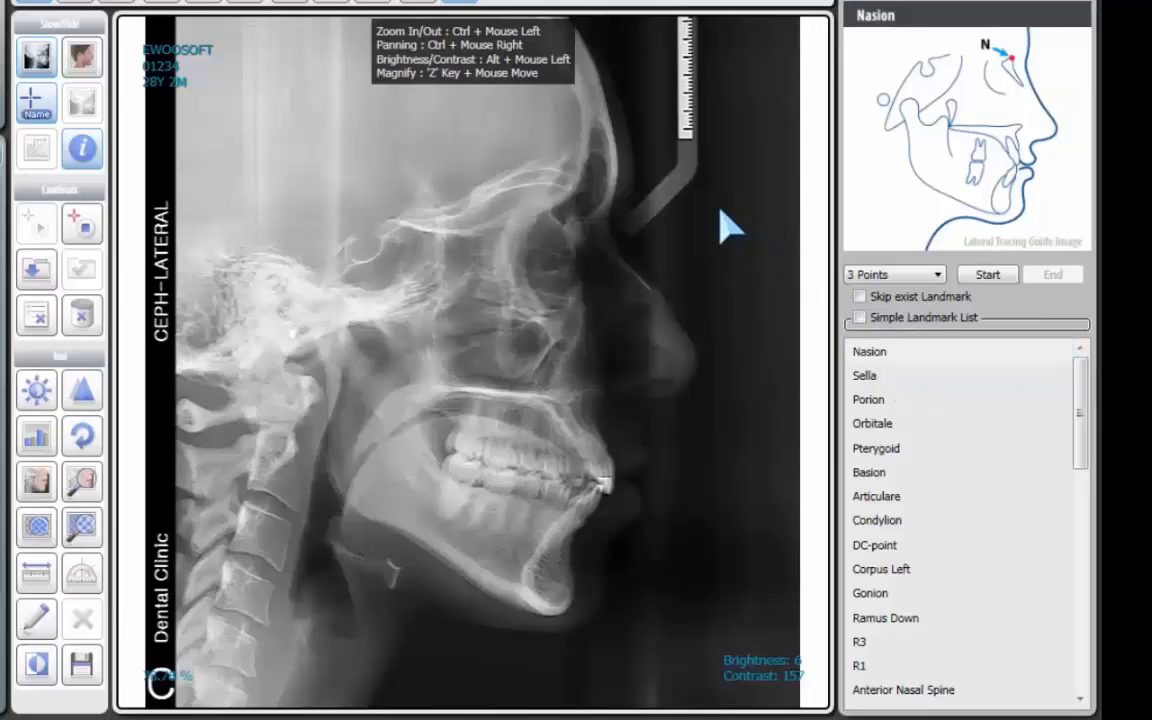
pyautogui.click(607, 216)
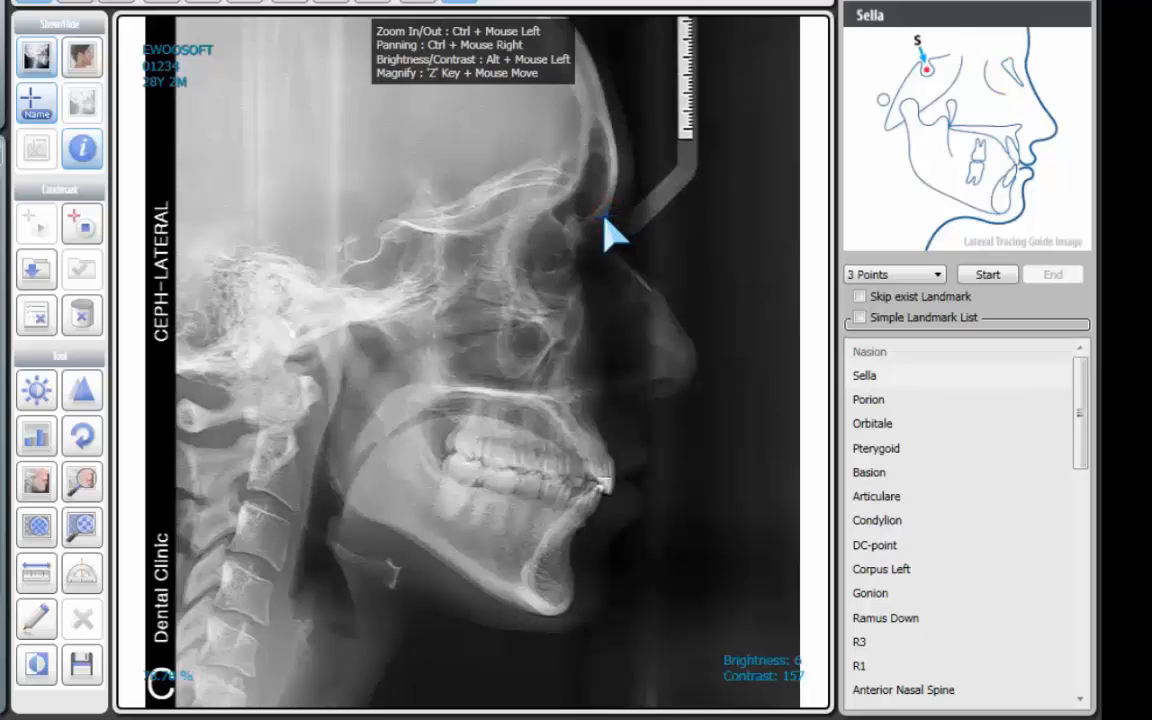
pyautogui.click(366, 247)
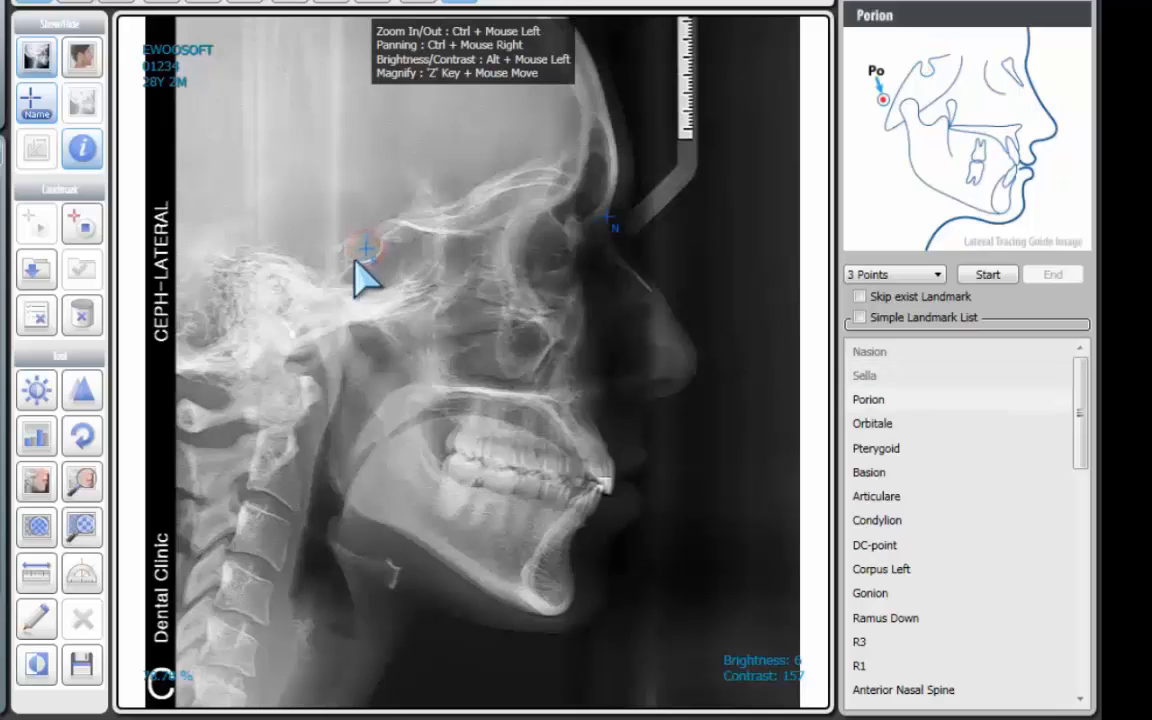
pyautogui.click(278, 304)
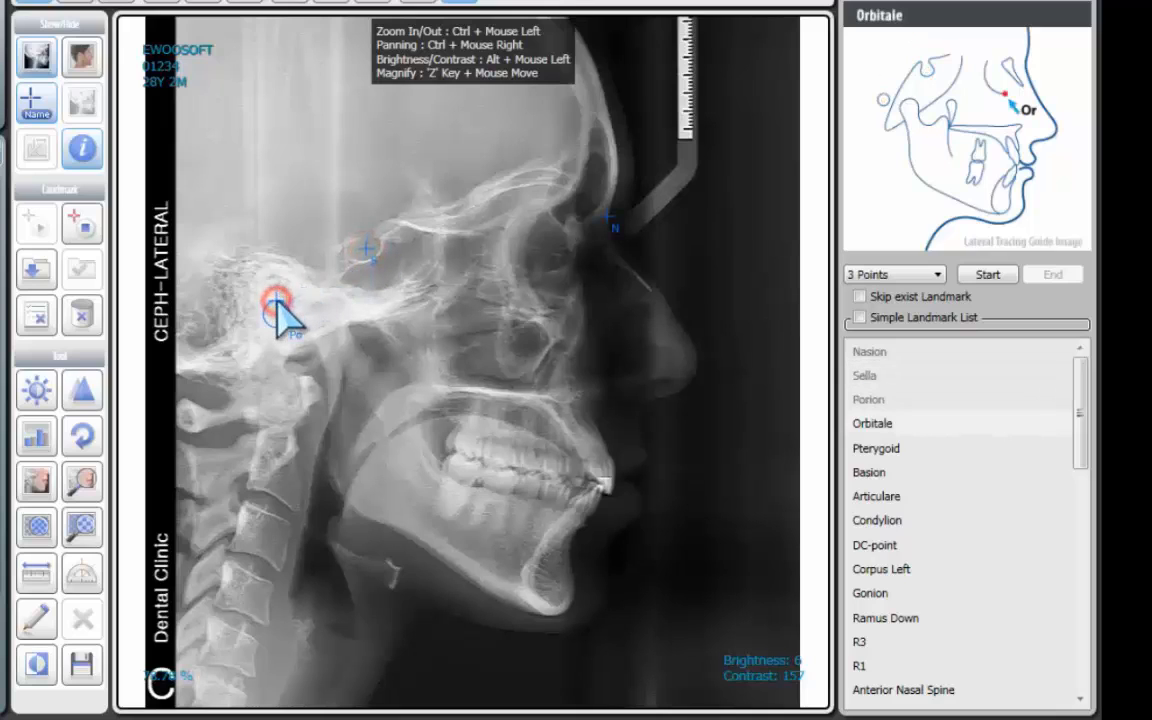
pyautogui.click(550, 308)
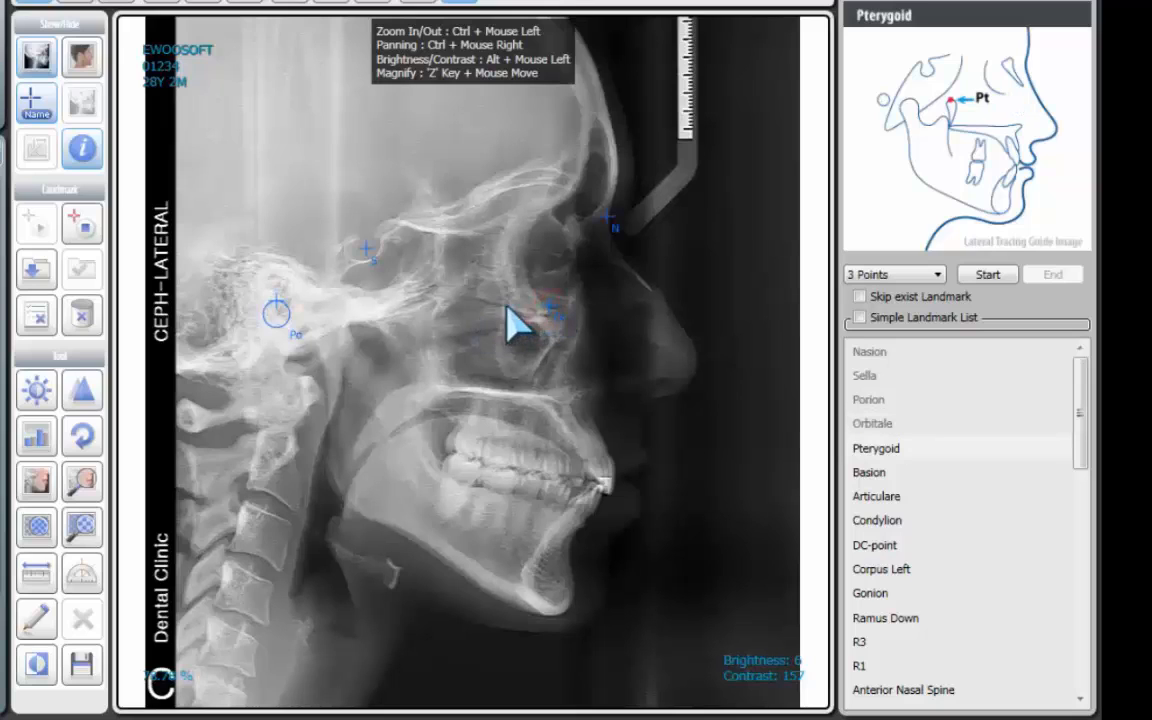
pyautogui.click(437, 301)
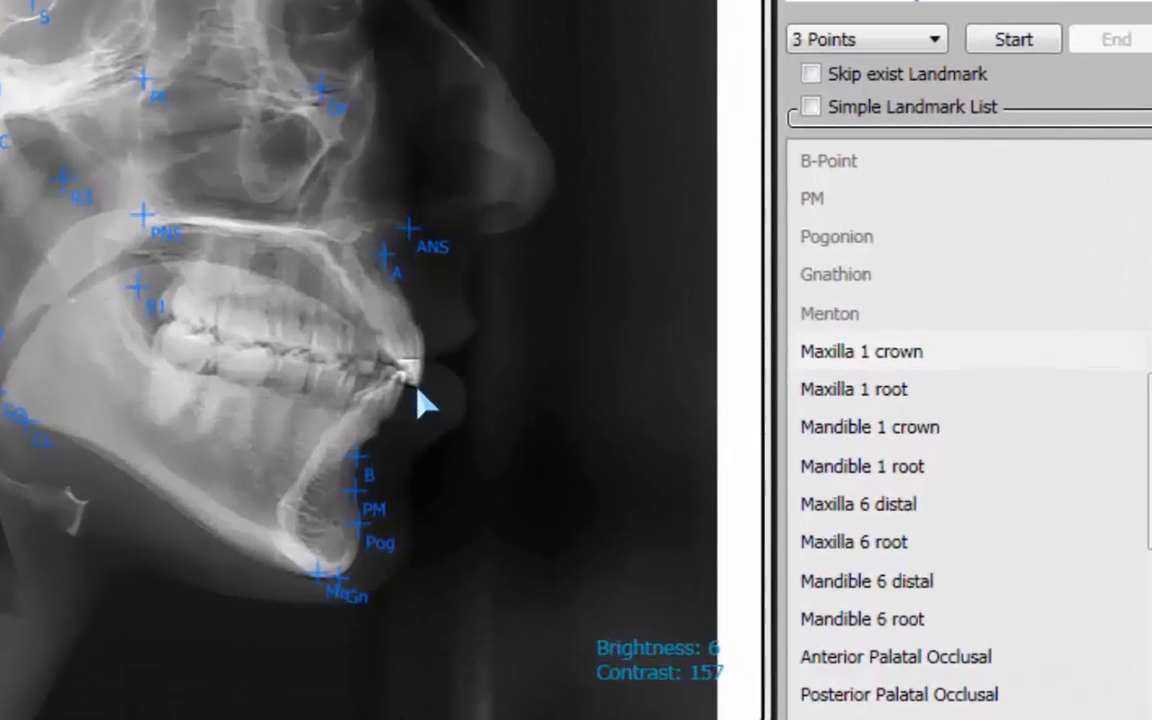
# Step: Place the crown and root landmarks of Maxilla 1 and Mandible 1, and finish the molar landmarks with the Mandible 6 root
pyautogui.click(418, 392)
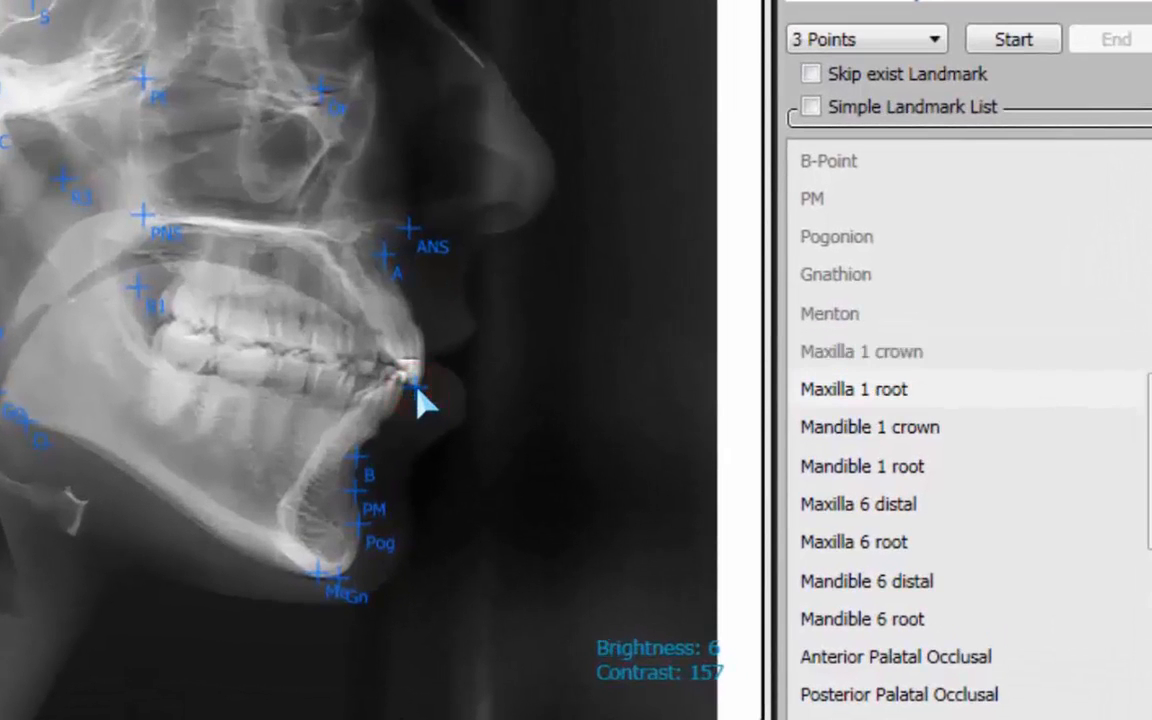
pyautogui.click(351, 237)
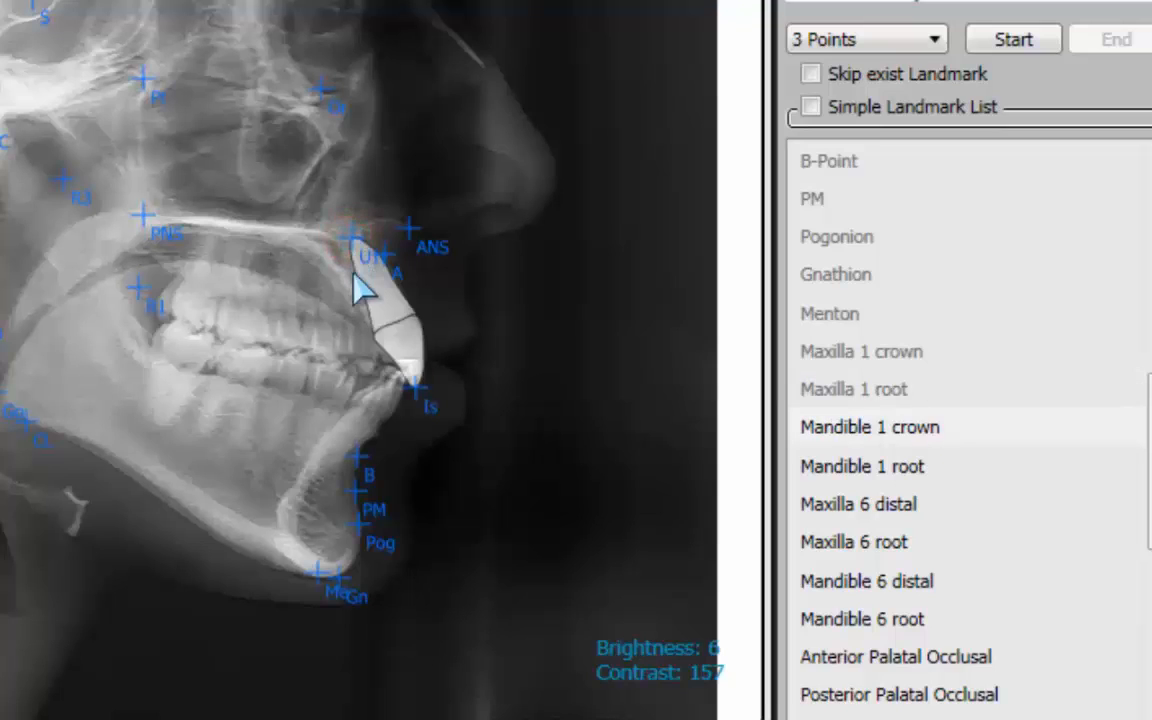
pyautogui.click(397, 374)
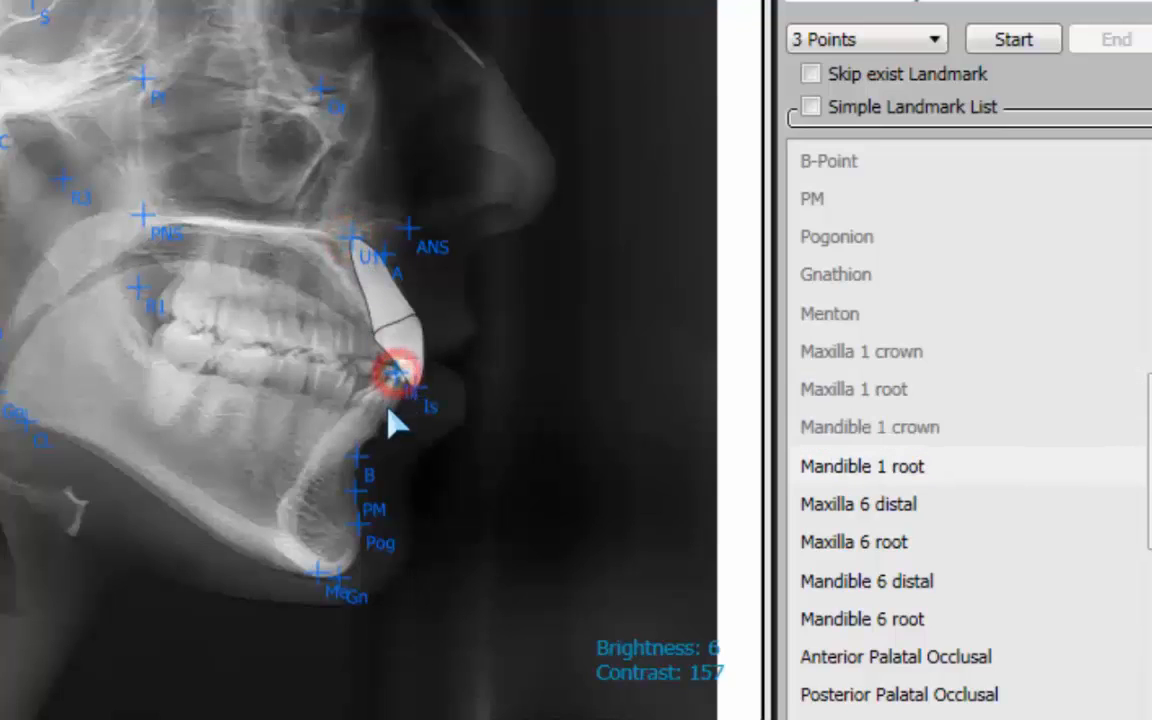
pyautogui.click(320, 466)
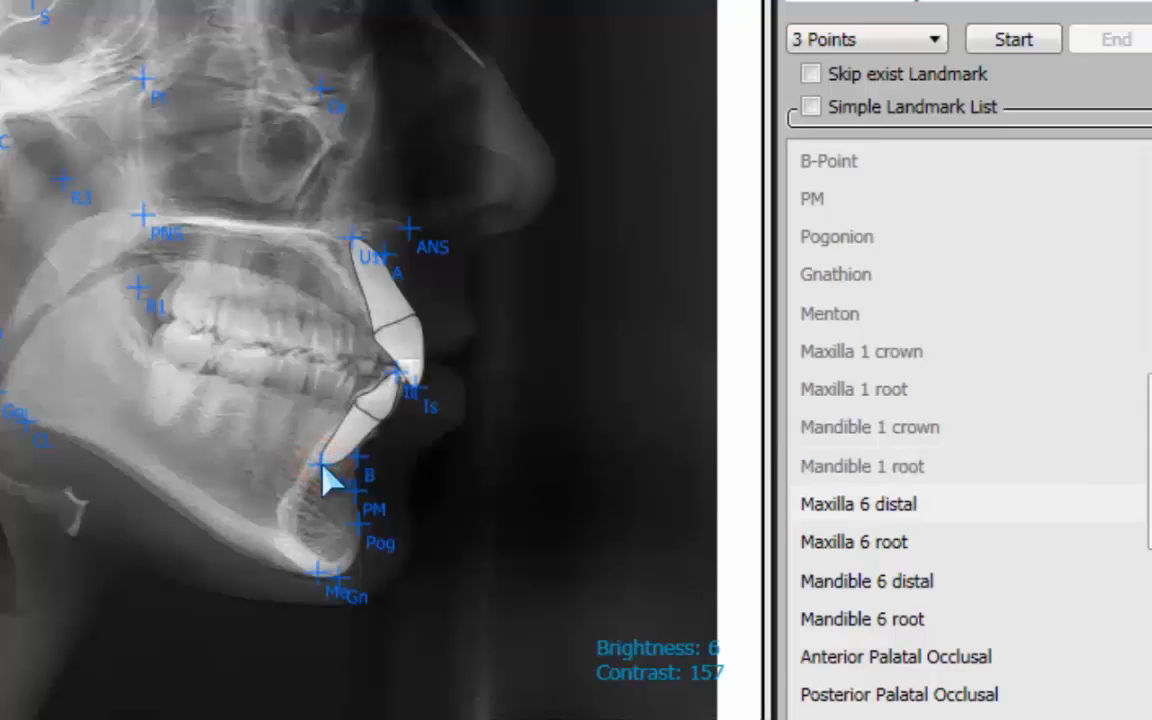
pyautogui.click(189, 438)
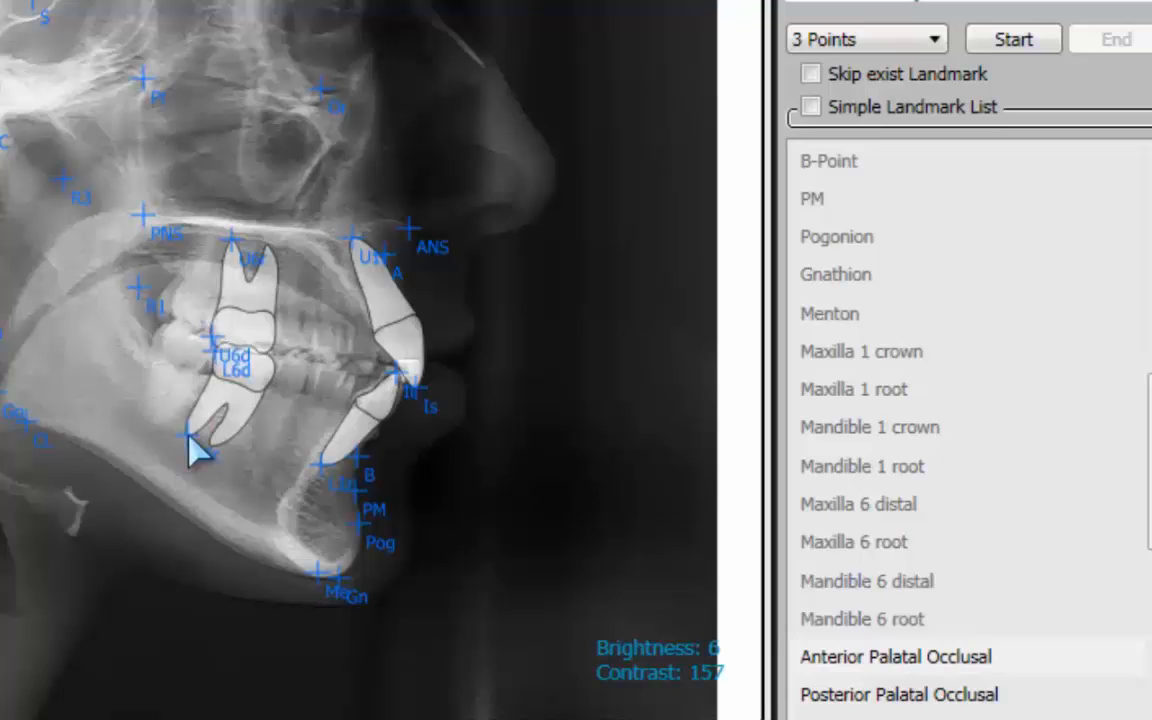
# Step: Reselect the Maxilla 6 distal landmark and correct the positions of the upper and lower molar distal points
pyautogui.click(905, 504)
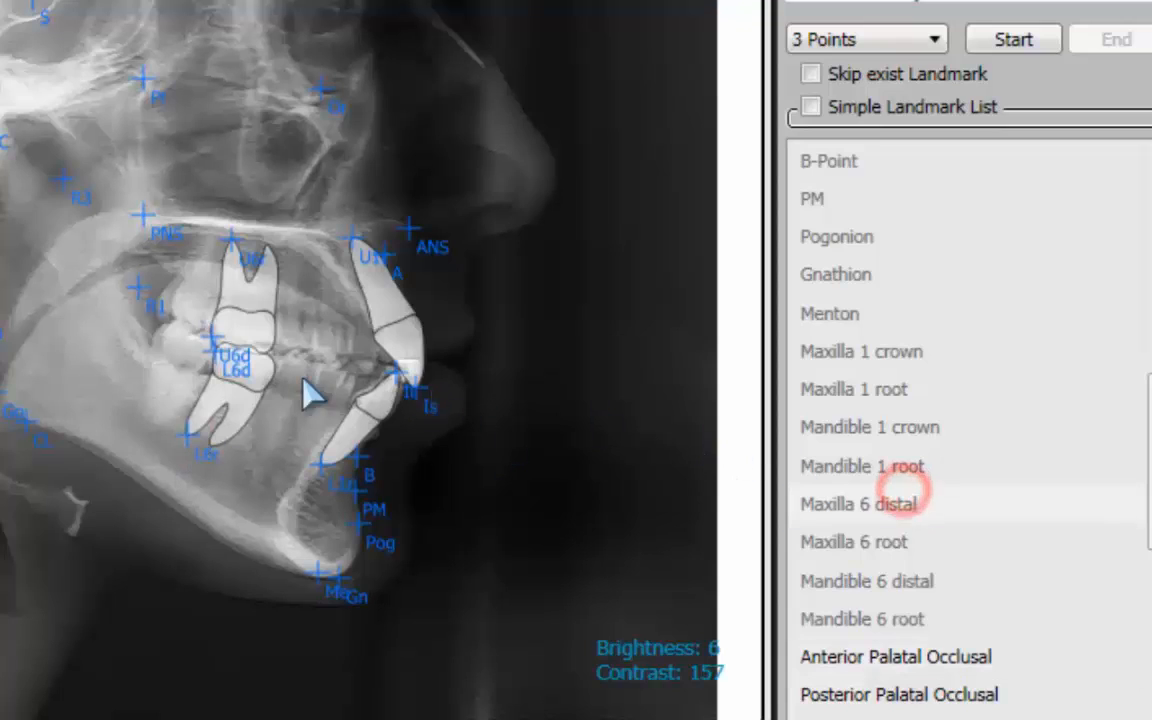
pyautogui.click(206, 346)
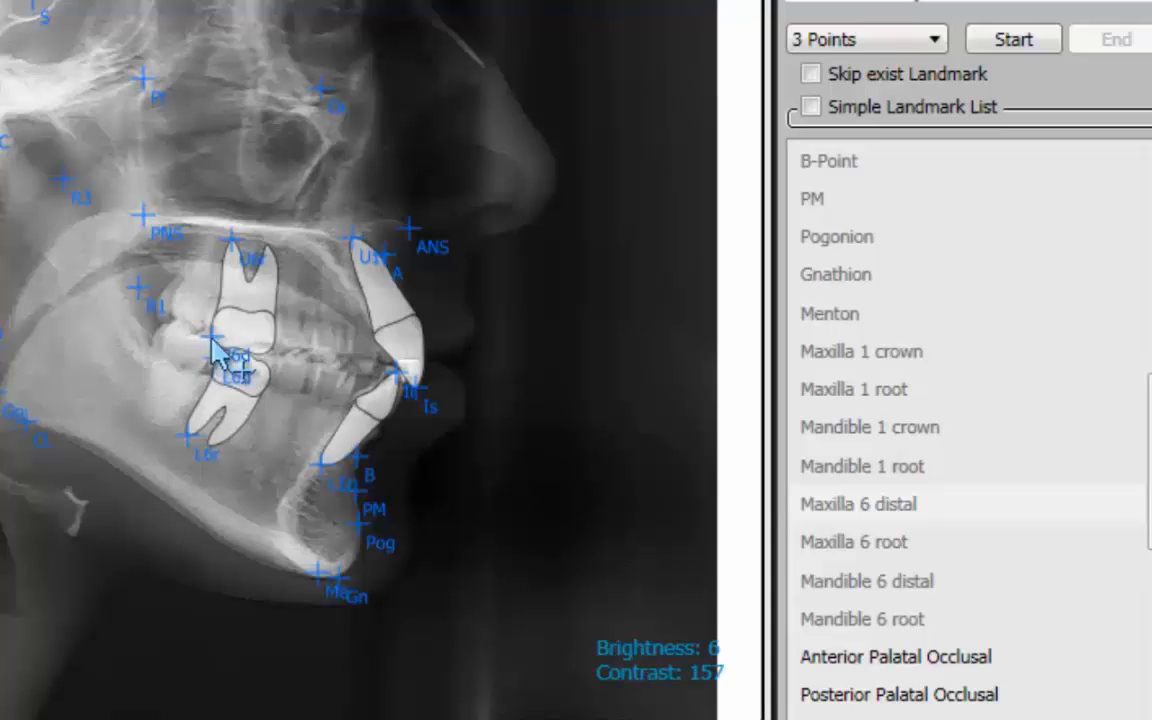
pyautogui.click(207, 328)
pyautogui.moveTo(215, 359); pyautogui.dragTo(213, 350)
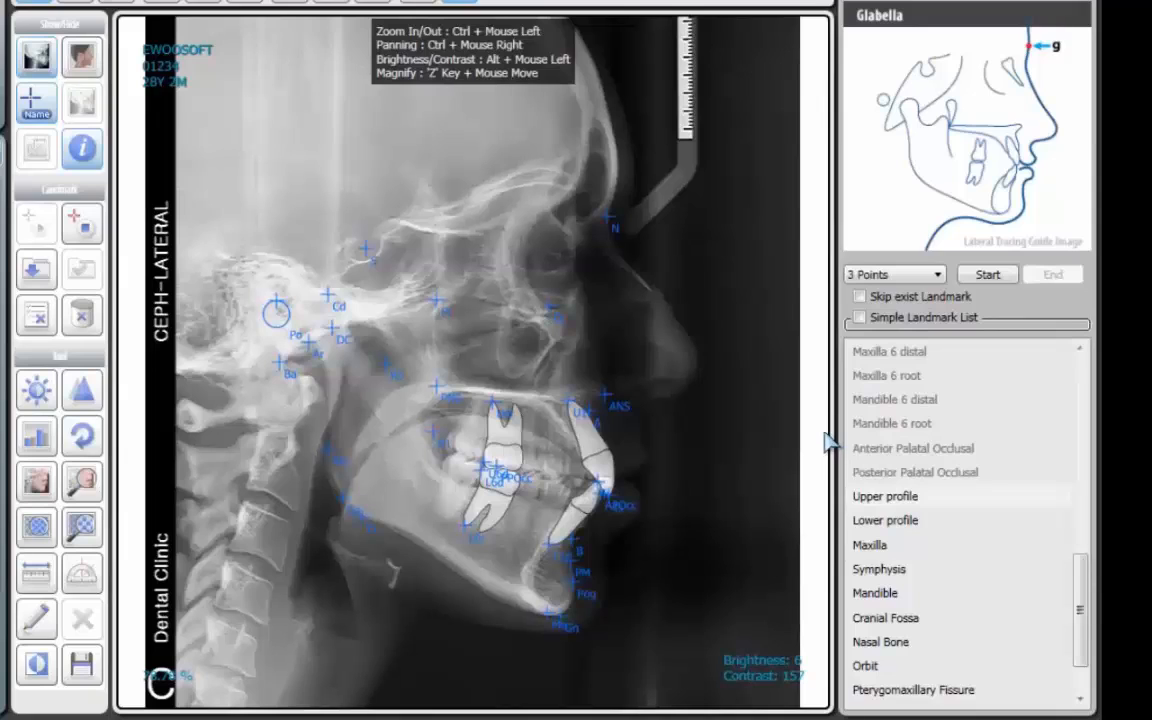
# Step: Trace the Upper profile from Glabella down the nose through Pronasale and the Columella Point to Subnasale
pyautogui.click(640, 178)
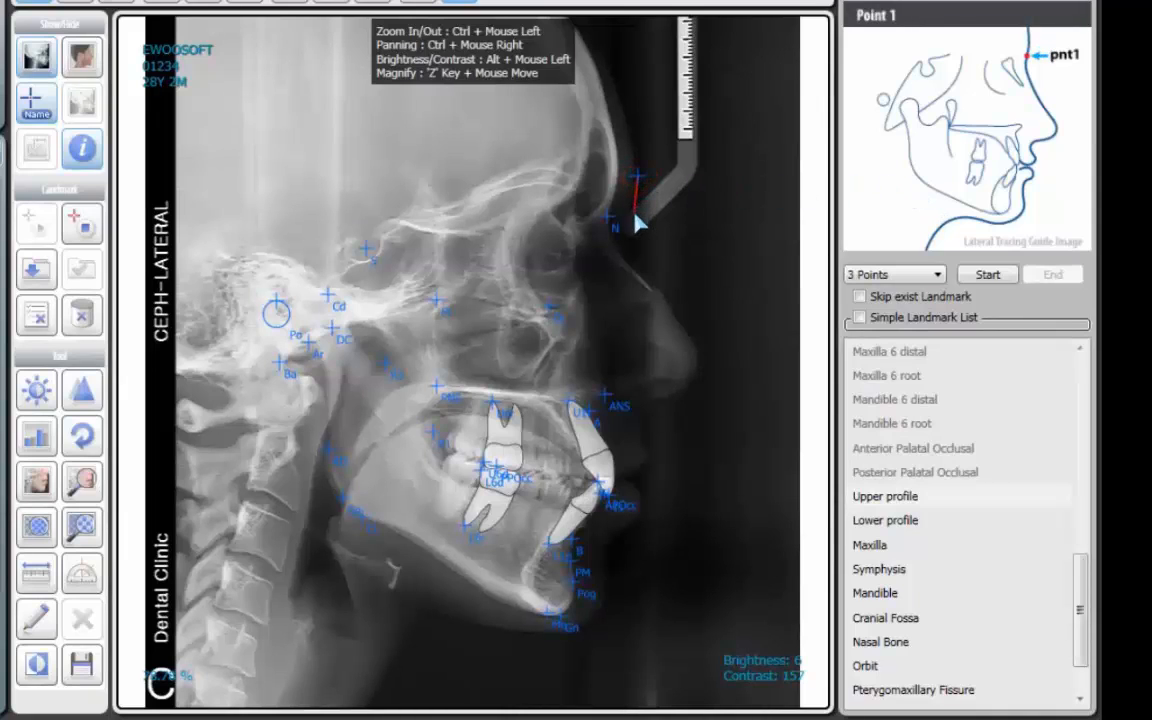
pyautogui.click(624, 234)
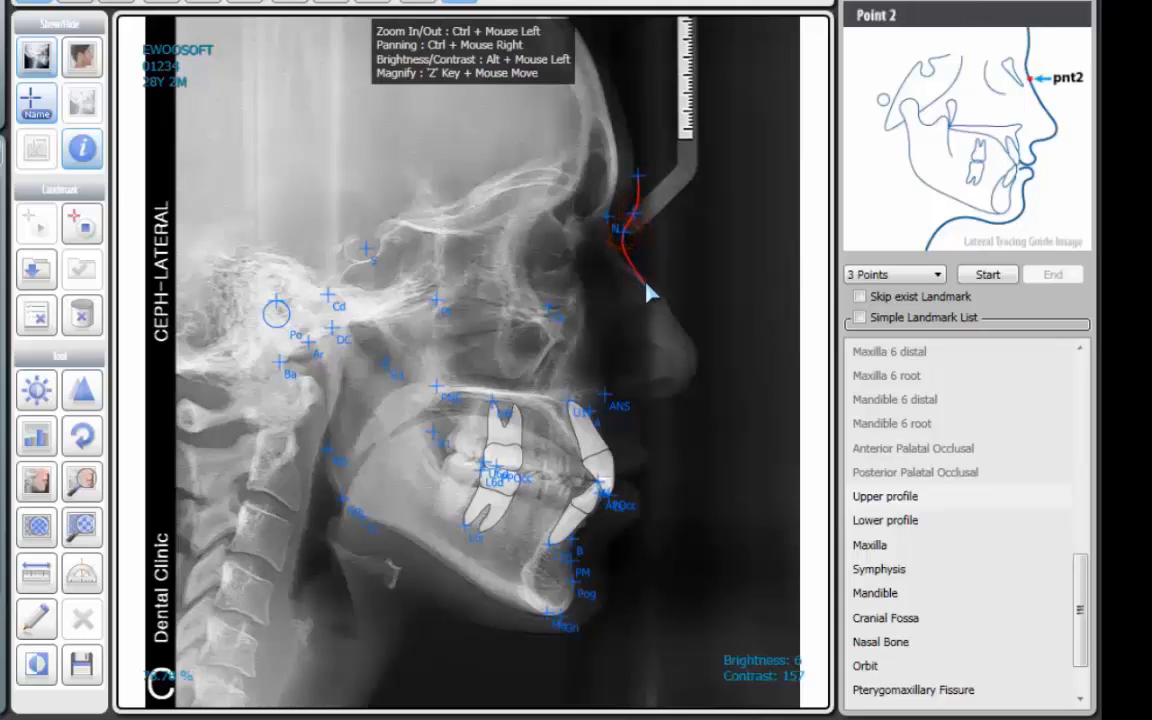
pyautogui.click(655, 286)
pyautogui.click(681, 320)
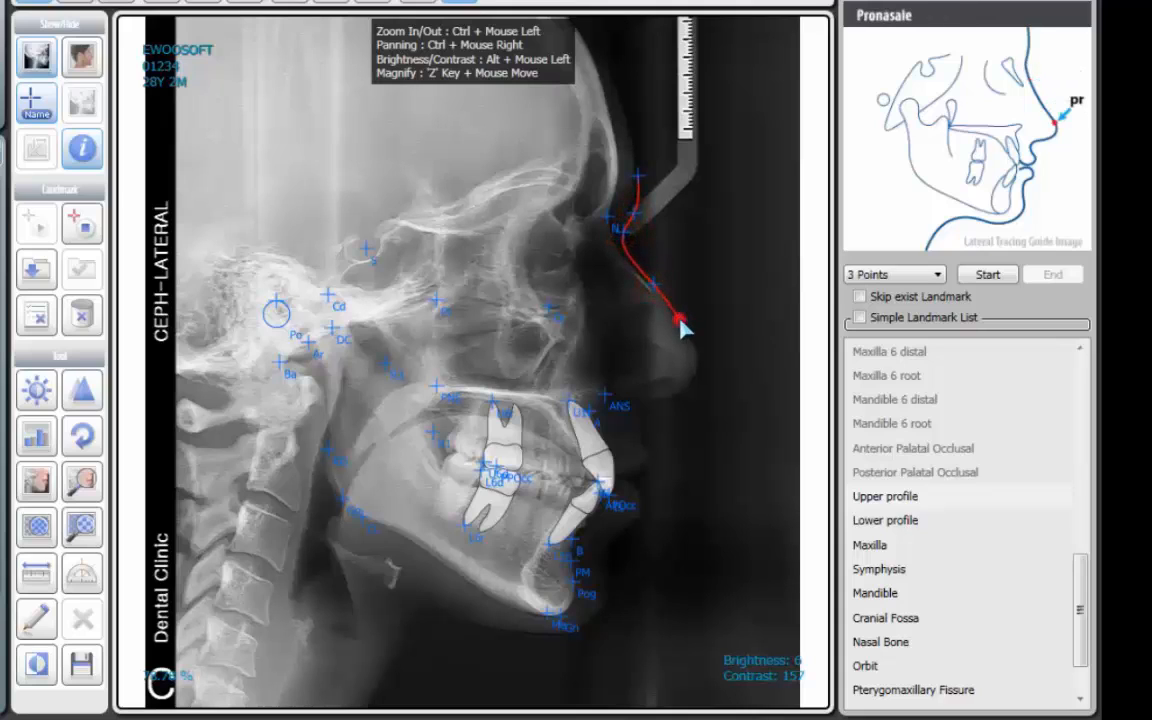
pyautogui.click(696, 371)
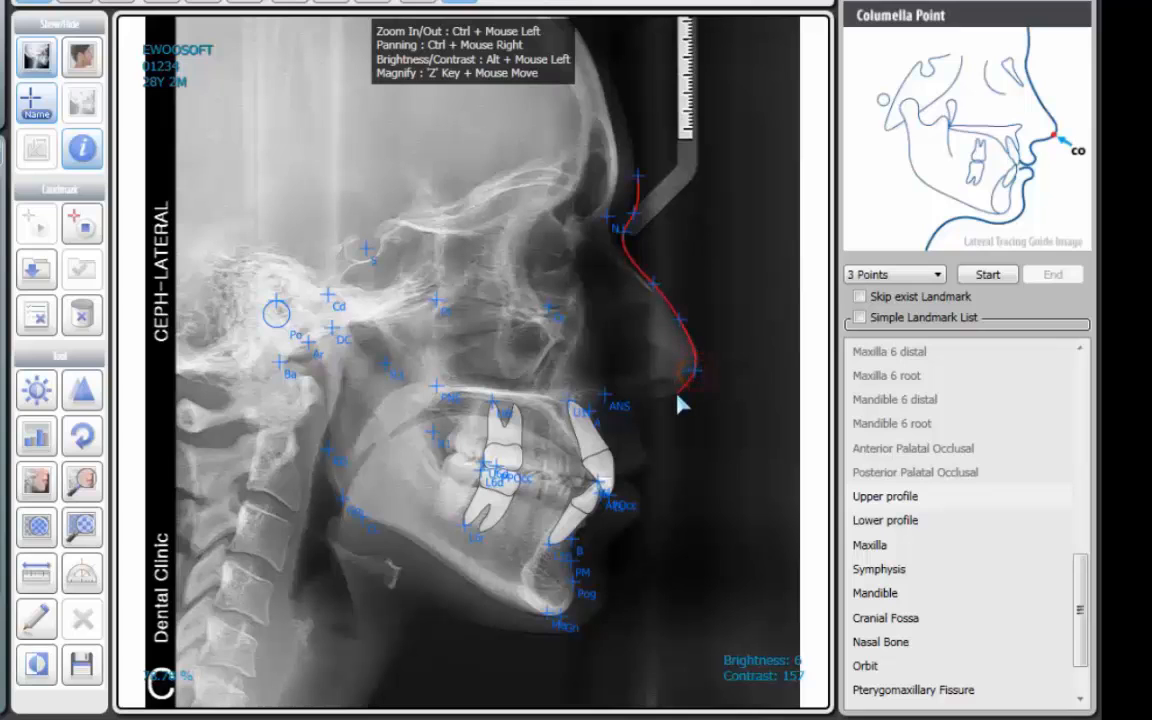
pyautogui.click(677, 393)
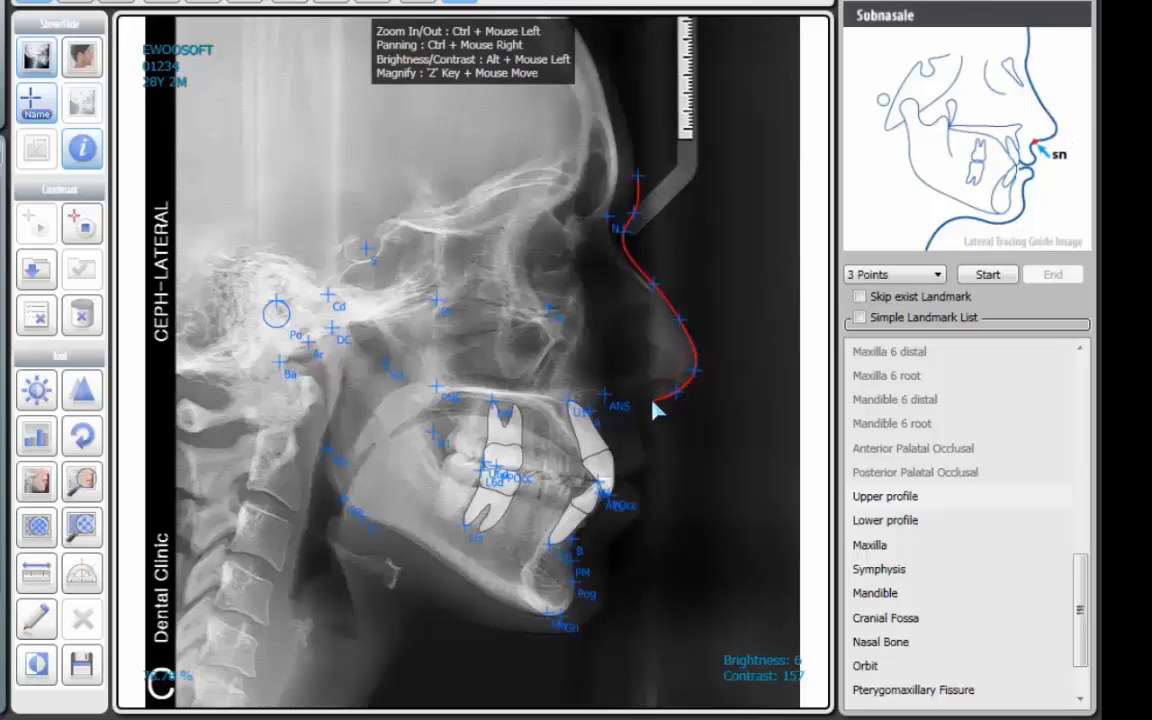
pyautogui.click(652, 400)
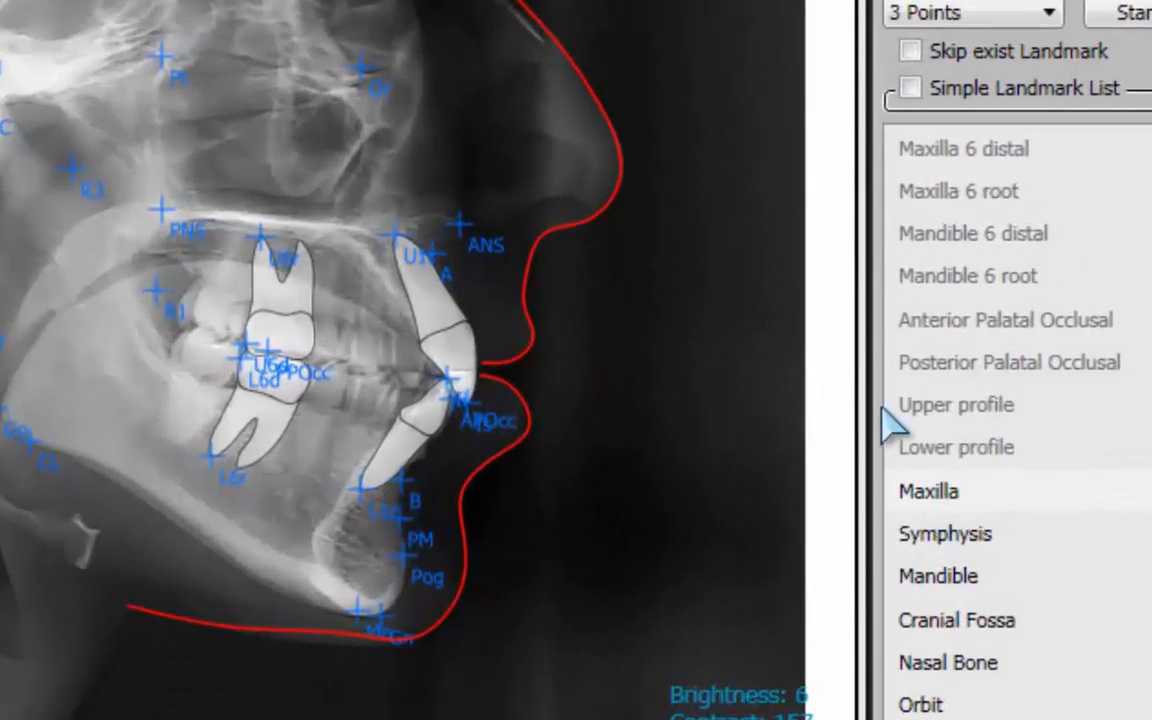
# Step: Trace the Maxilla outline from the upper incisor through A point and ANS, along the palate to PNS and back to the incisor
pyautogui.click(459, 297)
pyautogui.click(430, 253)
pyautogui.click(457, 222)
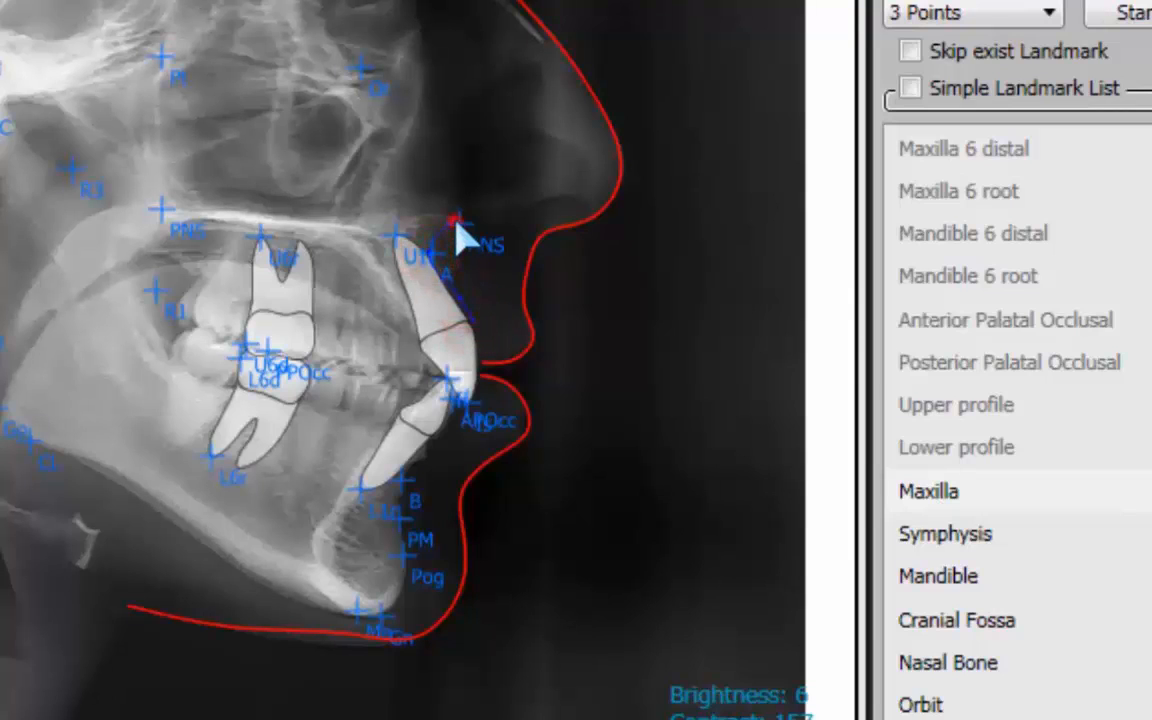
pyautogui.click(430, 213)
pyautogui.click(368, 211)
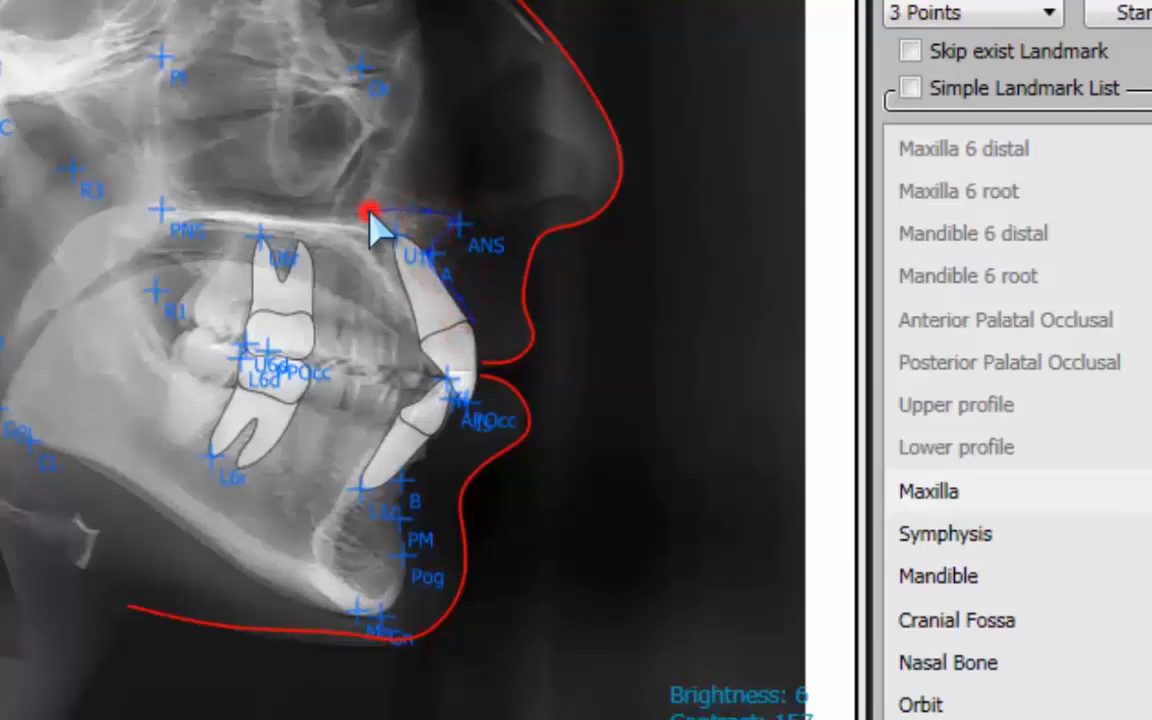
pyautogui.click(314, 212)
pyautogui.click(257, 214)
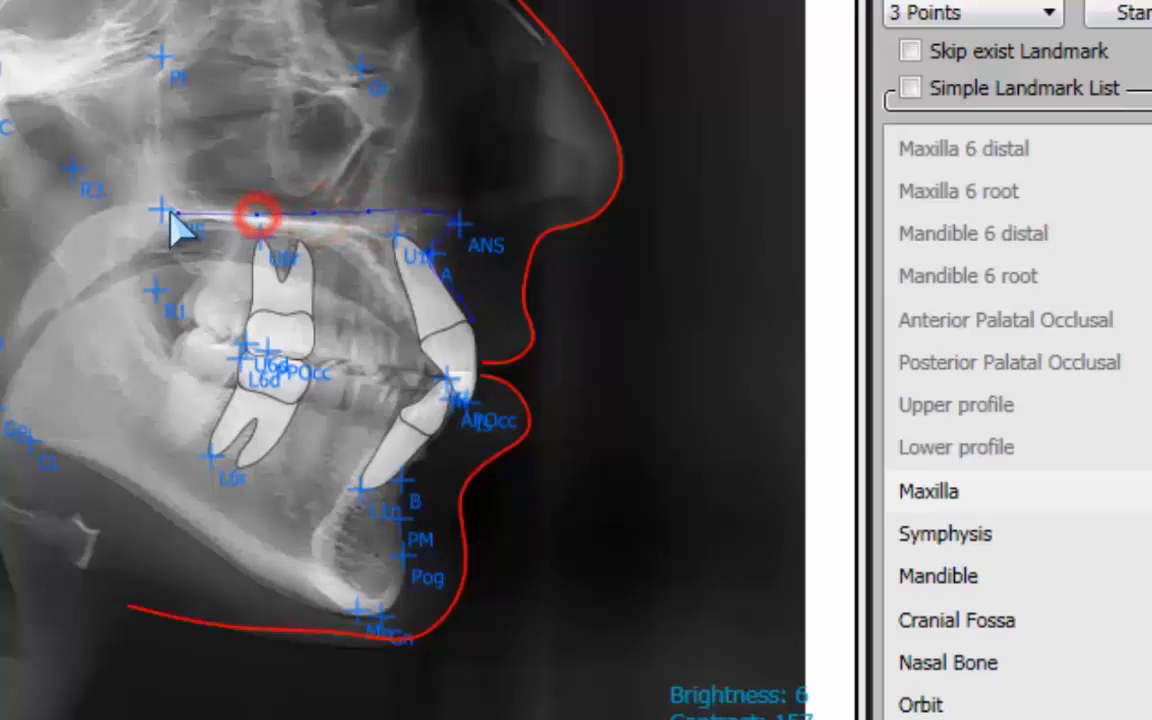
pyautogui.click(148, 212)
pyautogui.click(304, 235)
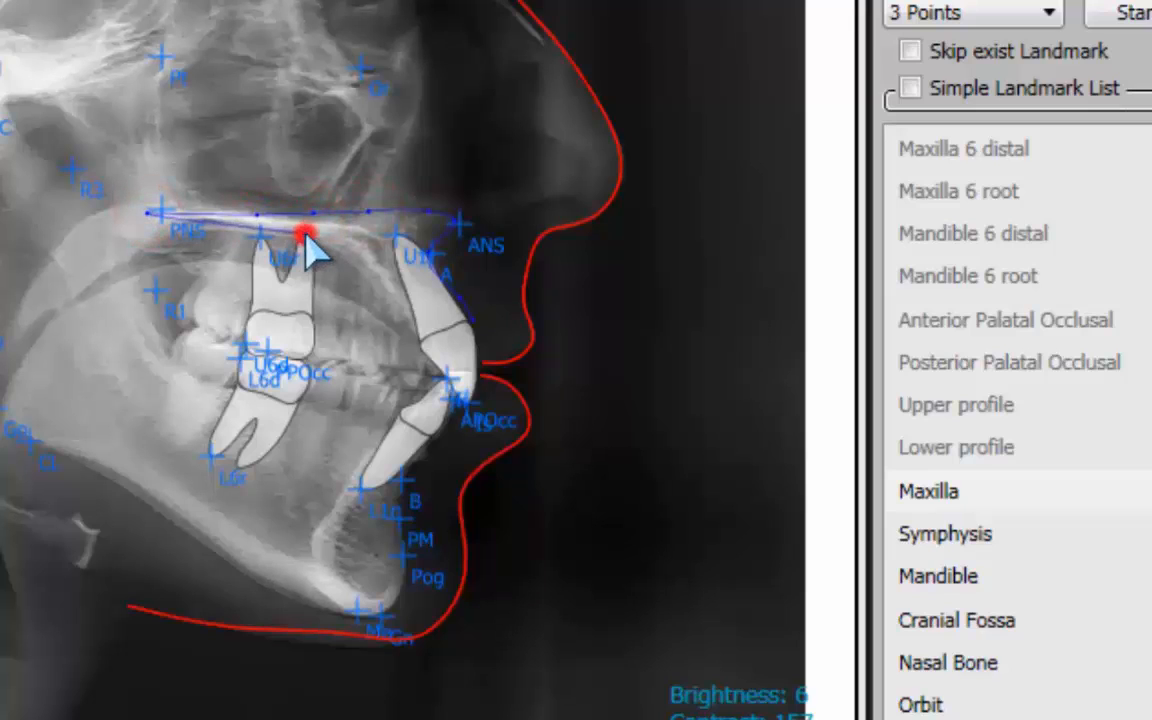
pyautogui.click(364, 267)
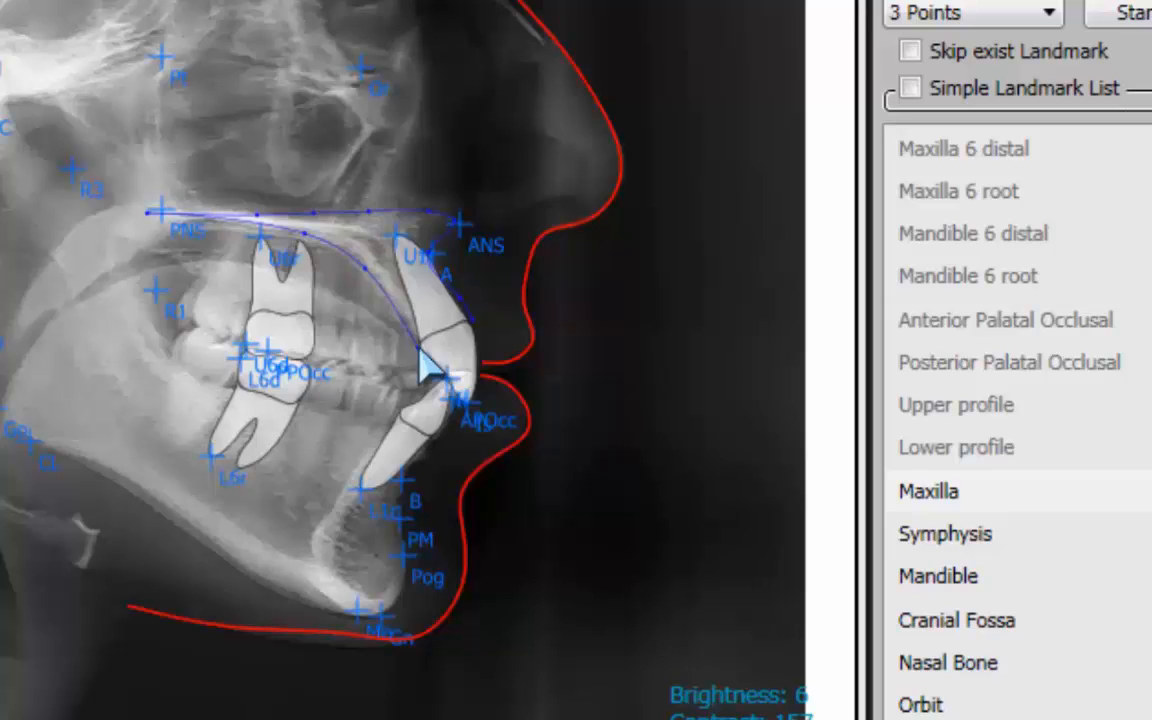
pyautogui.click(420, 347)
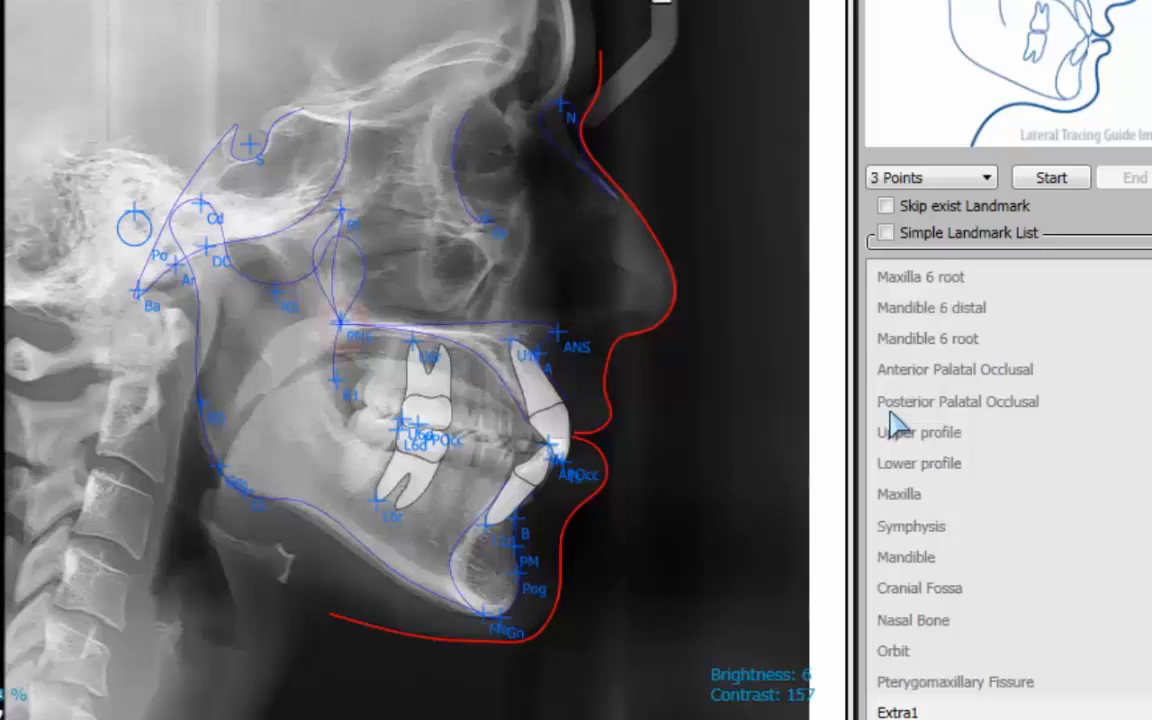
# Step: Reshape the Pterygomaxillary Fissure curve by moving its control points on the posterior side and near PNS
pyautogui.click(888, 401)
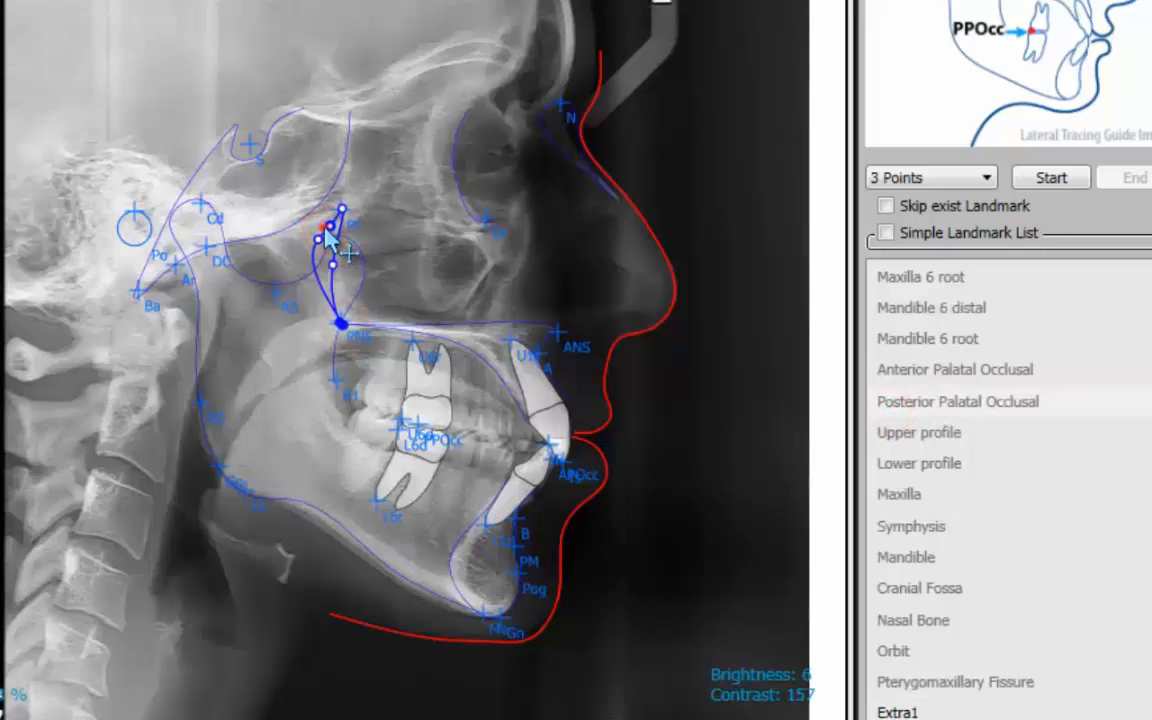
pyautogui.moveTo(323, 229)
pyautogui.mouseDown()
pyautogui.moveTo(320, 220)
pyautogui.moveTo(319, 231)
pyautogui.mouseUp()
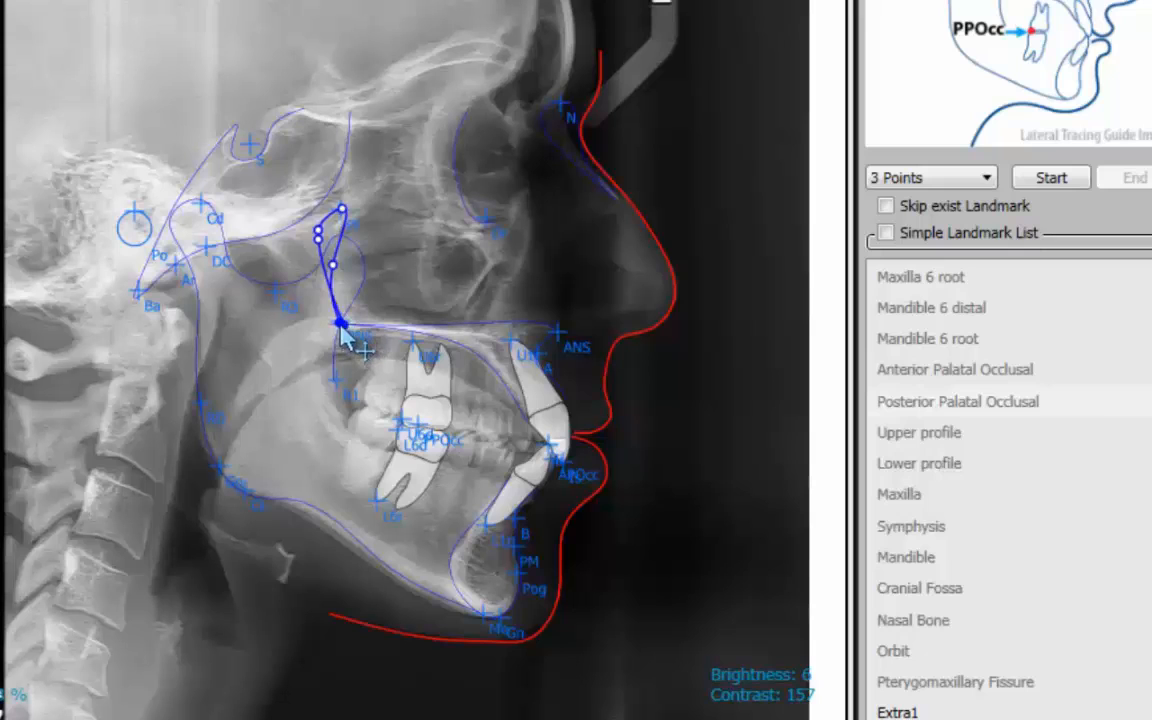
pyautogui.moveTo(341, 323)
pyautogui.mouseDown()
pyautogui.moveTo(353, 329)
pyautogui.moveTo(333, 325)
pyautogui.mouseUp()
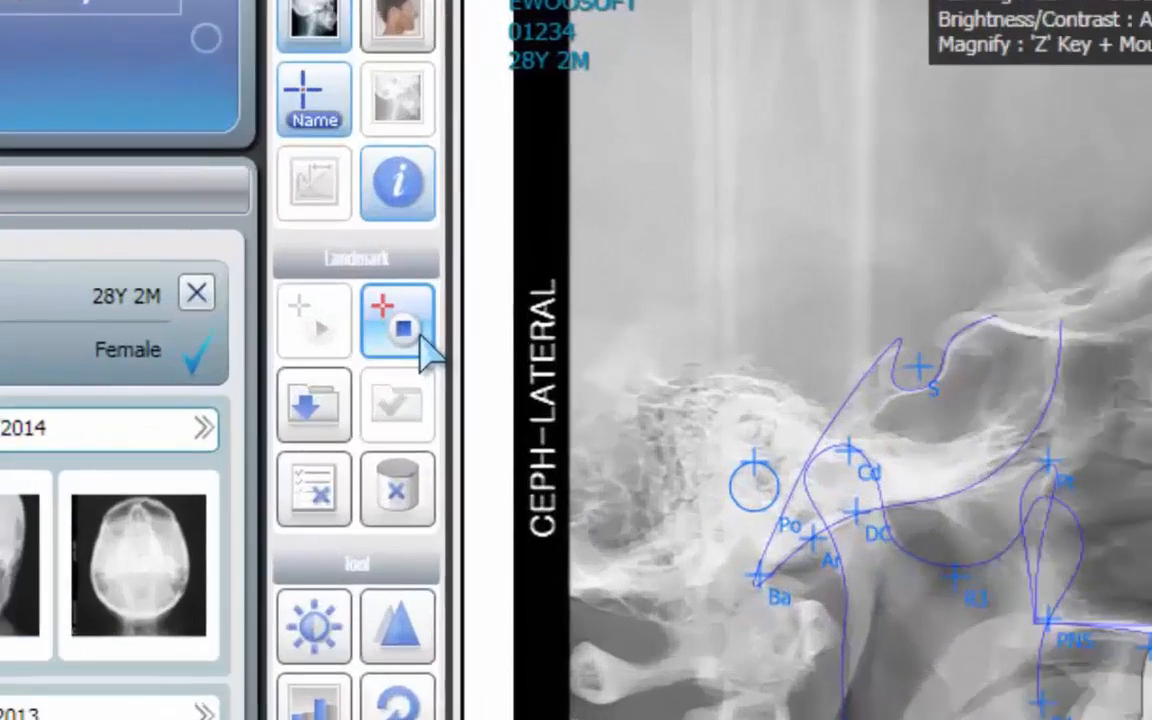
# Step: End the landmark tracing and apply the landmark changes
pyautogui.click(412, 330)
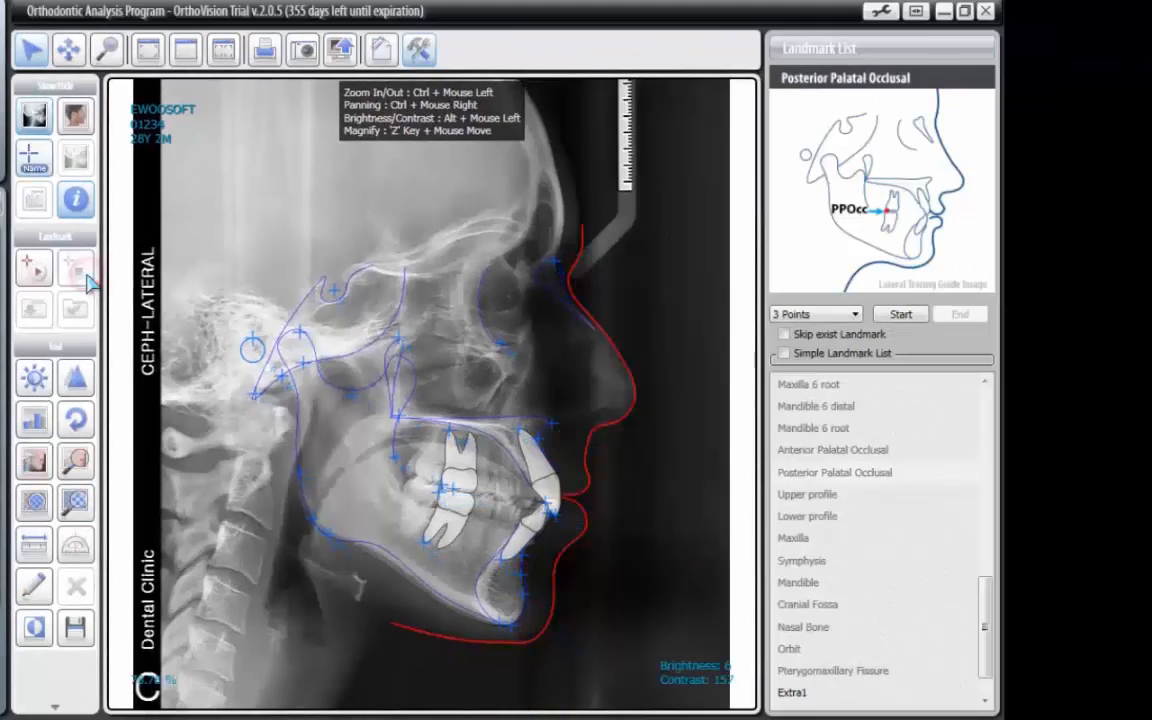
pyautogui.click(87, 280)
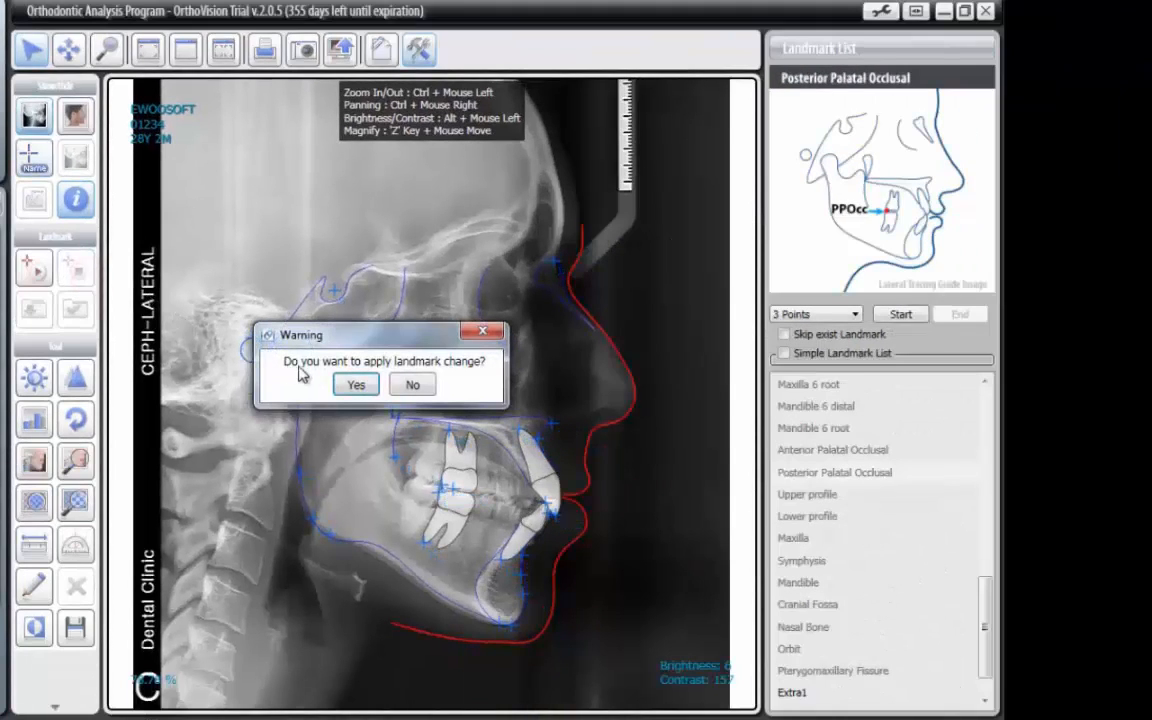
pyautogui.click(353, 388)
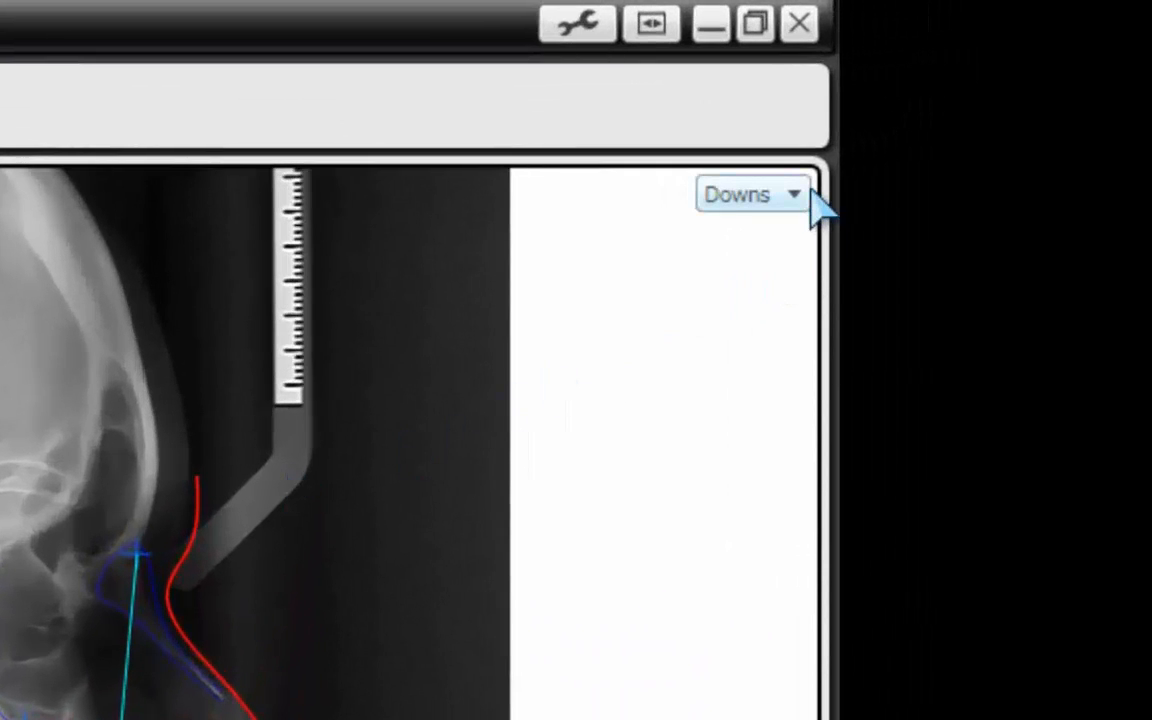
# Step: Switch the analysis displayed over the lateral X-ray to McNamara
pyautogui.click(806, 195)
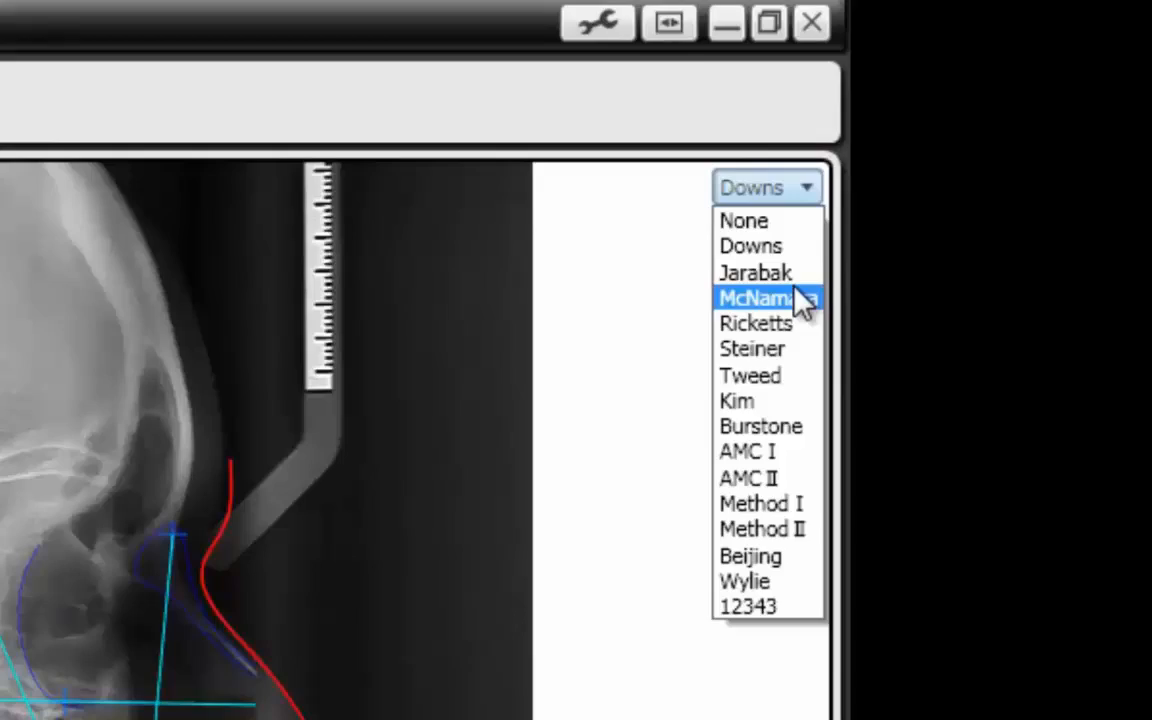
pyautogui.click(790, 309)
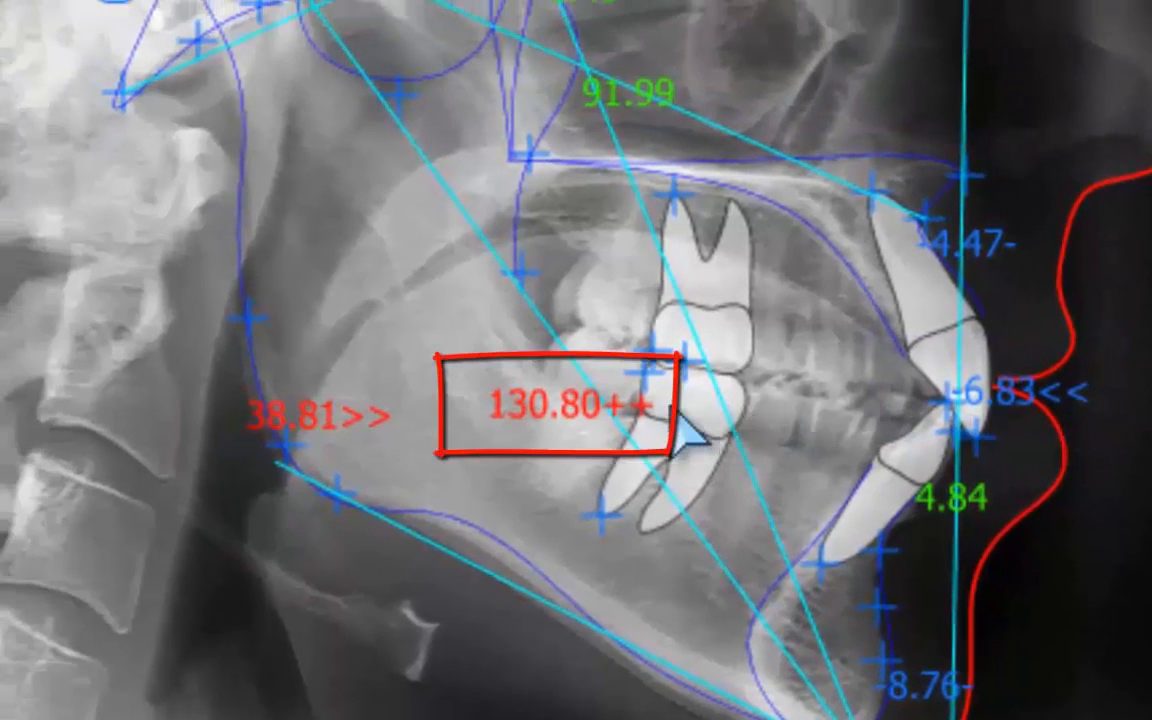
pyautogui.moveTo(652, 421)
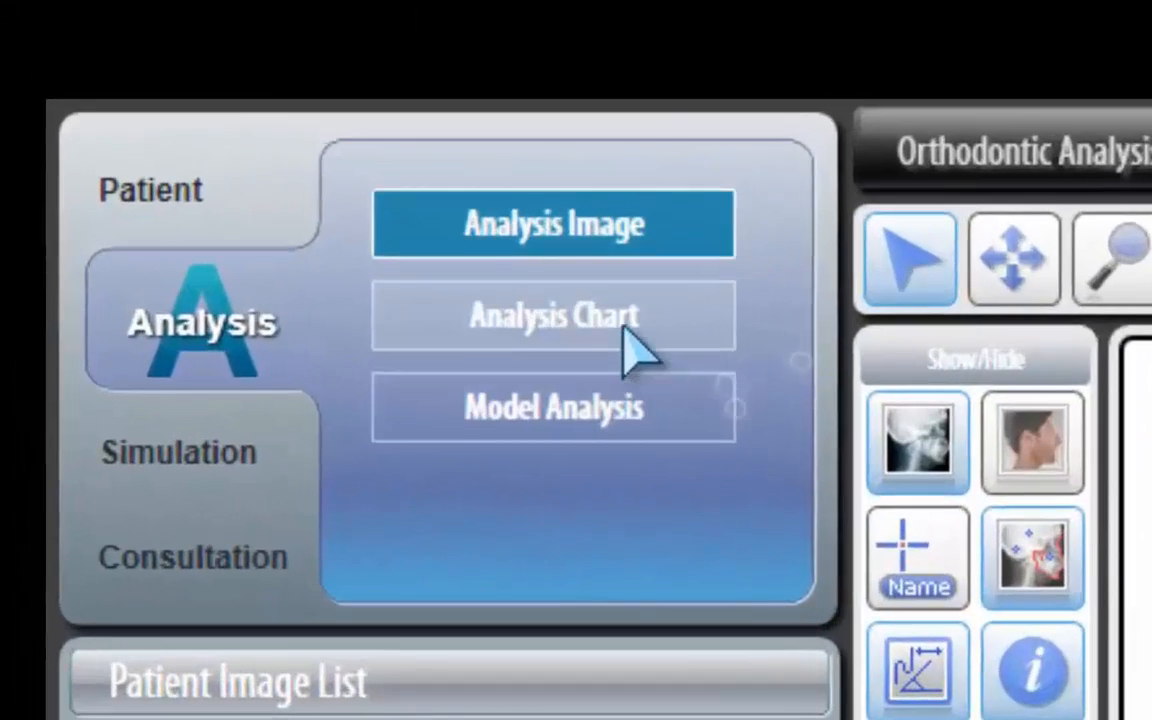
# Step: Open the Analysis Chart and change its analysis to Tweed
pyautogui.click(624, 324)
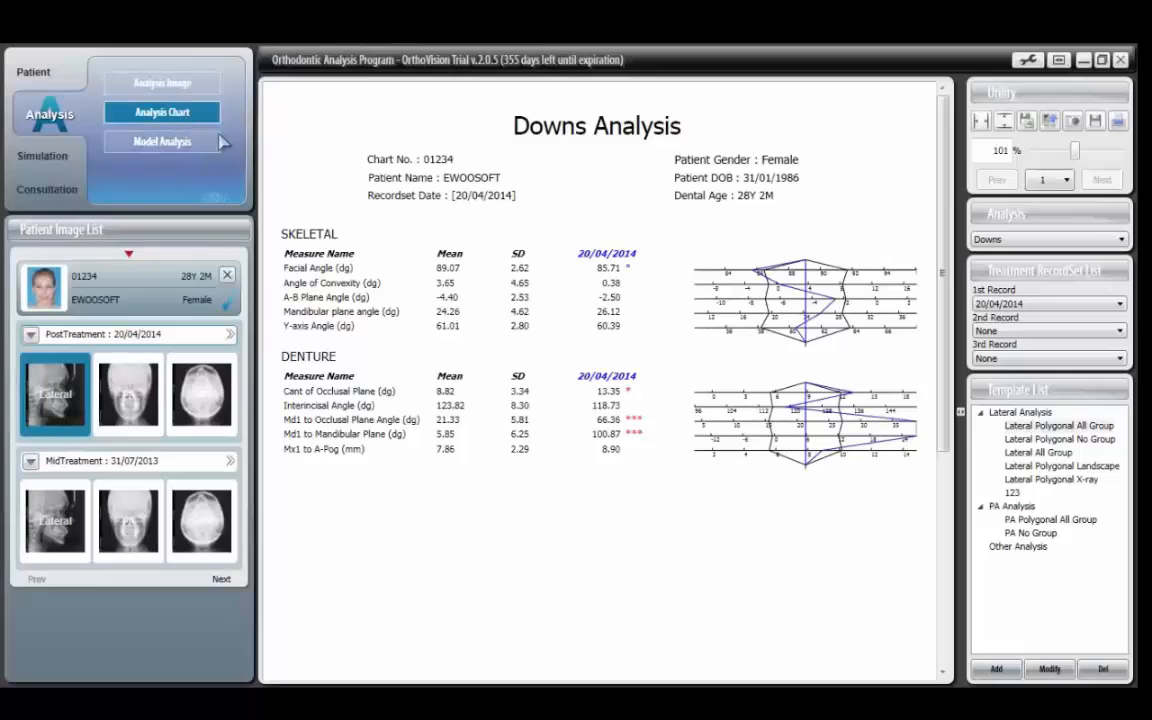
pyautogui.click(1113, 246)
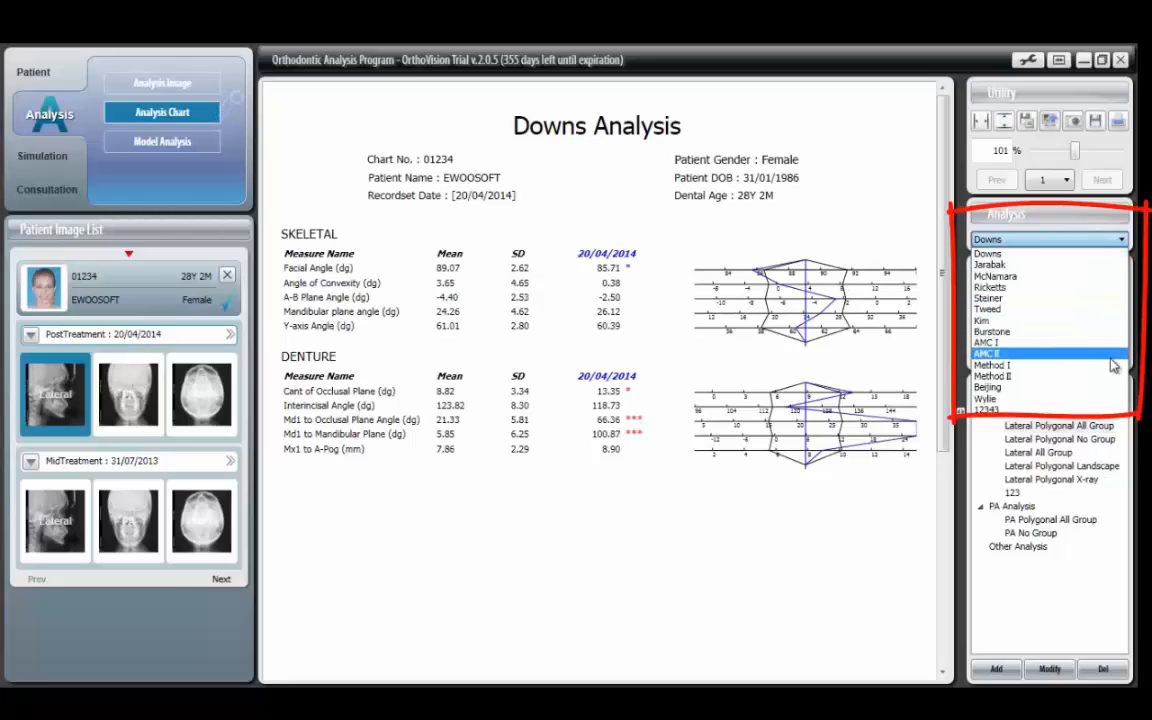
pyautogui.click(1110, 309)
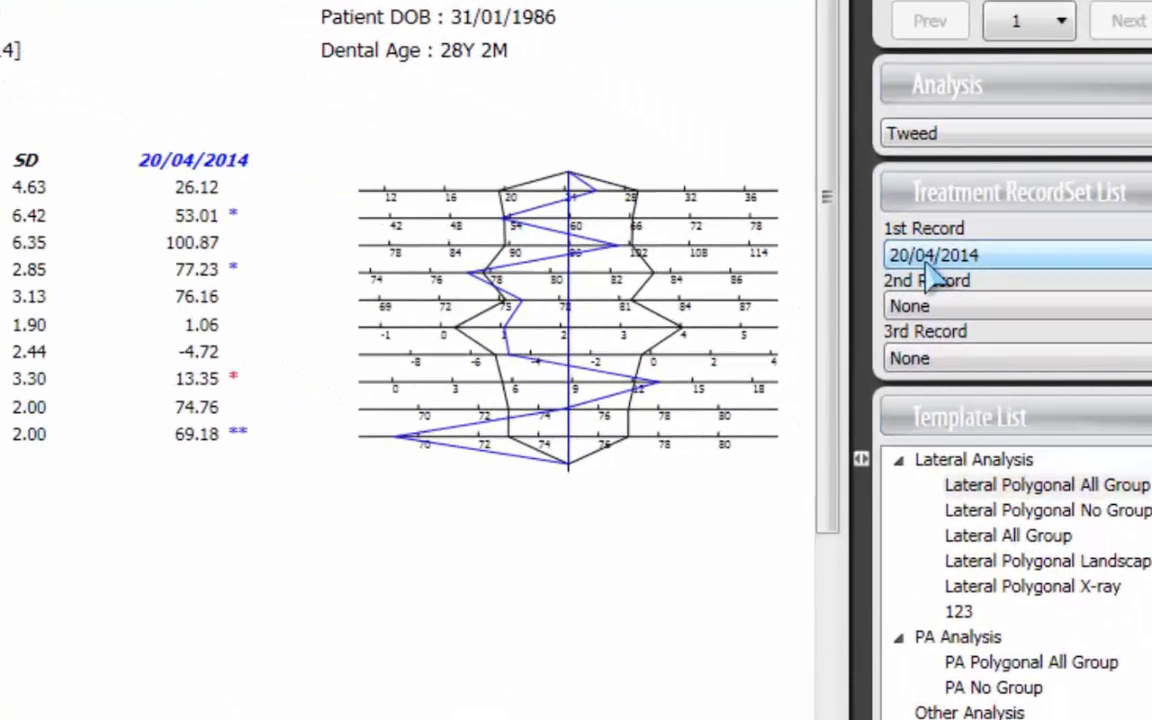
# Step: Add the 31/07/2013 record set to the chart as the 2nd Record for comparison
pyautogui.click(968, 306)
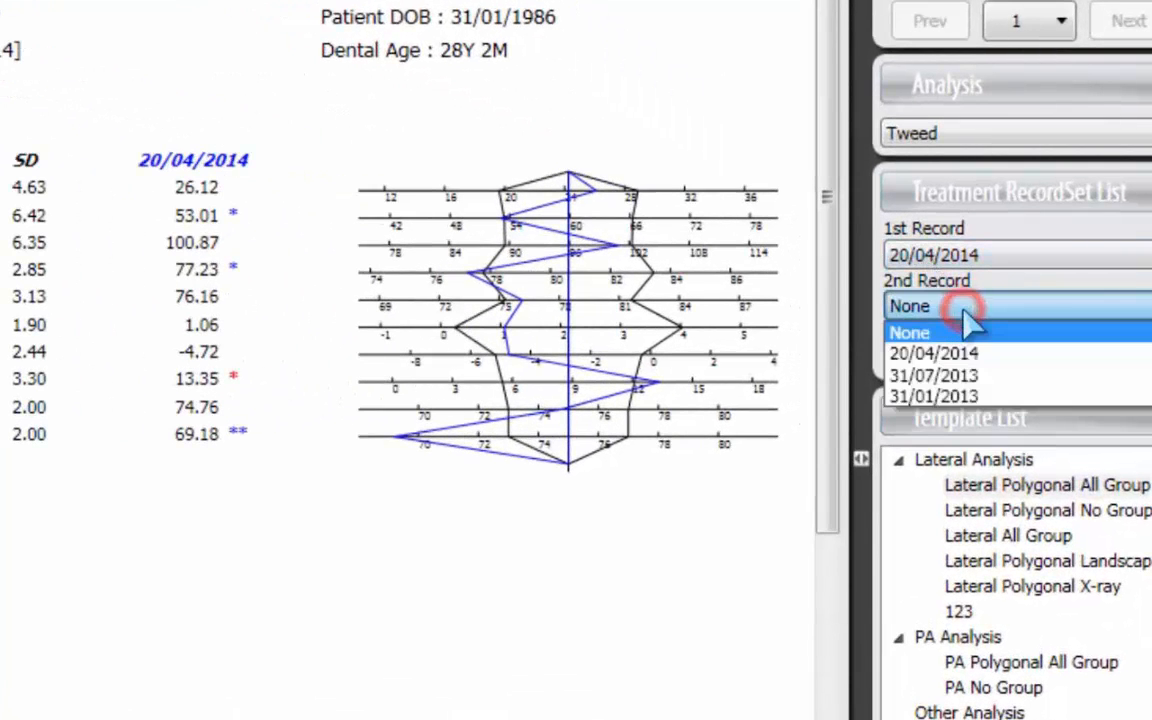
pyautogui.click(962, 377)
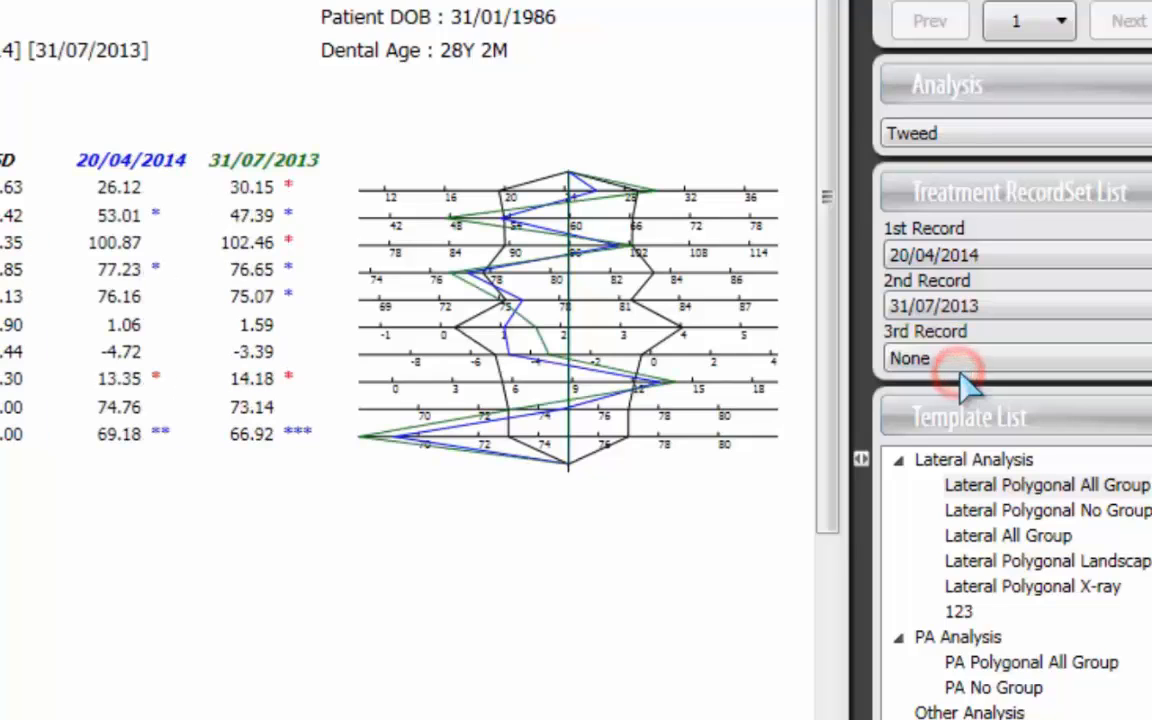